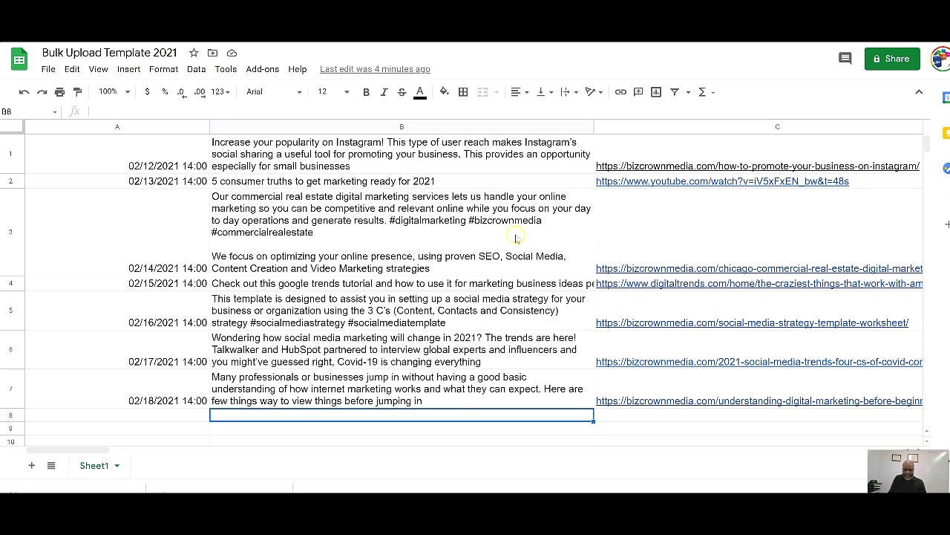
- Select the post messages column on Sheet1 of the Bulk Upload Template 2021 spreadsheet
left_click(111, 128)
left_click(260, 127)
left_click(777, 127)
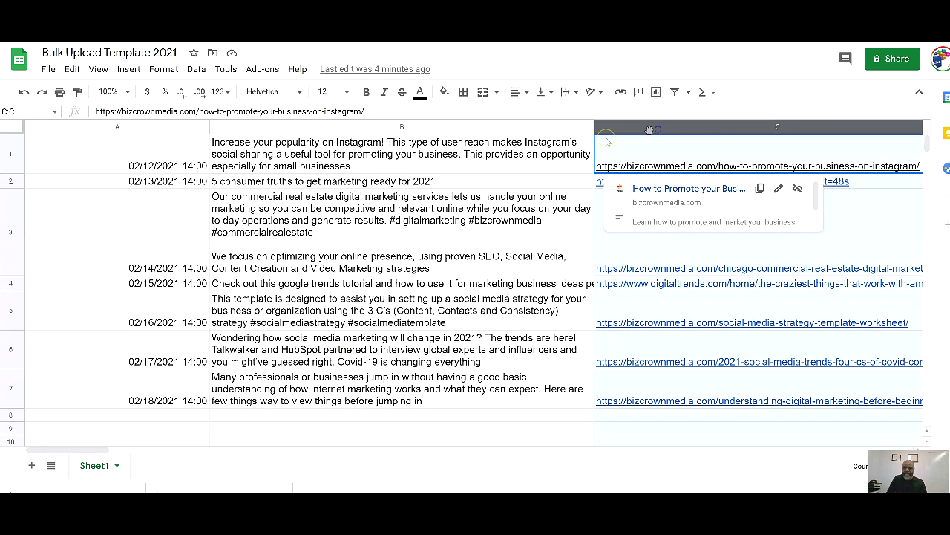
left_click(118, 127)
left_click(309, 127)
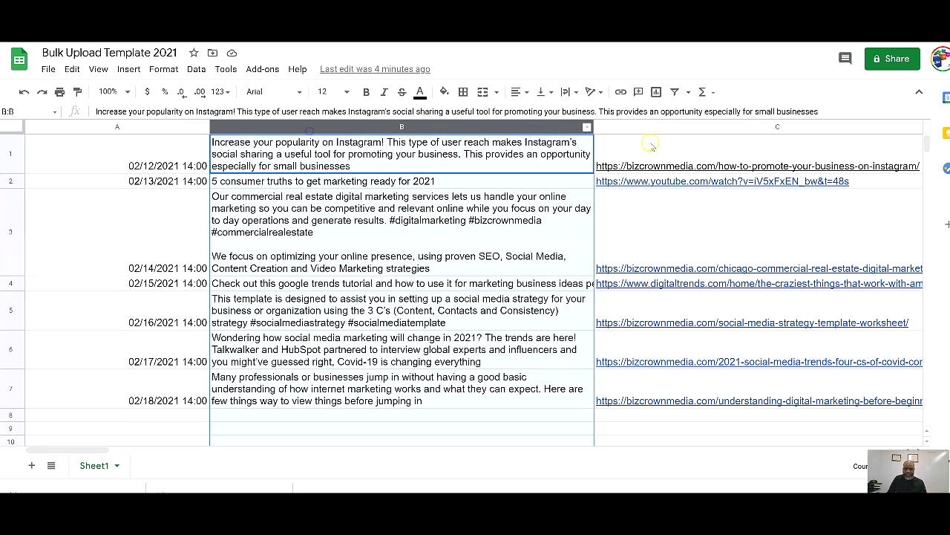
left_click(652, 127)
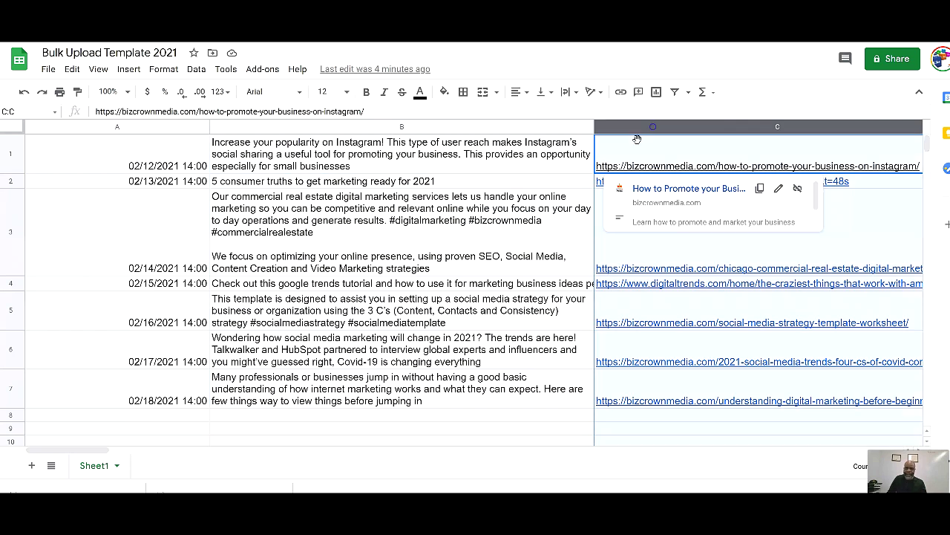
left_click(104, 131)
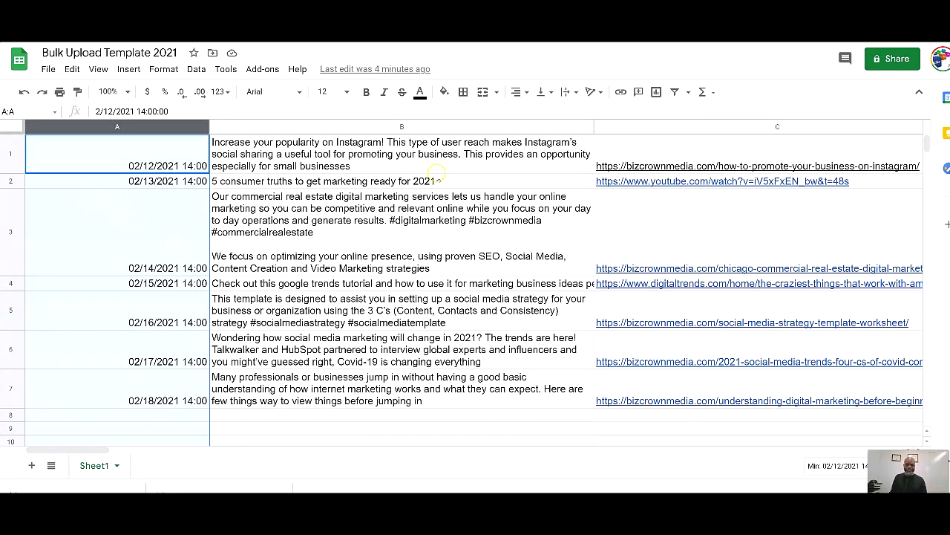
left_click(672, 151)
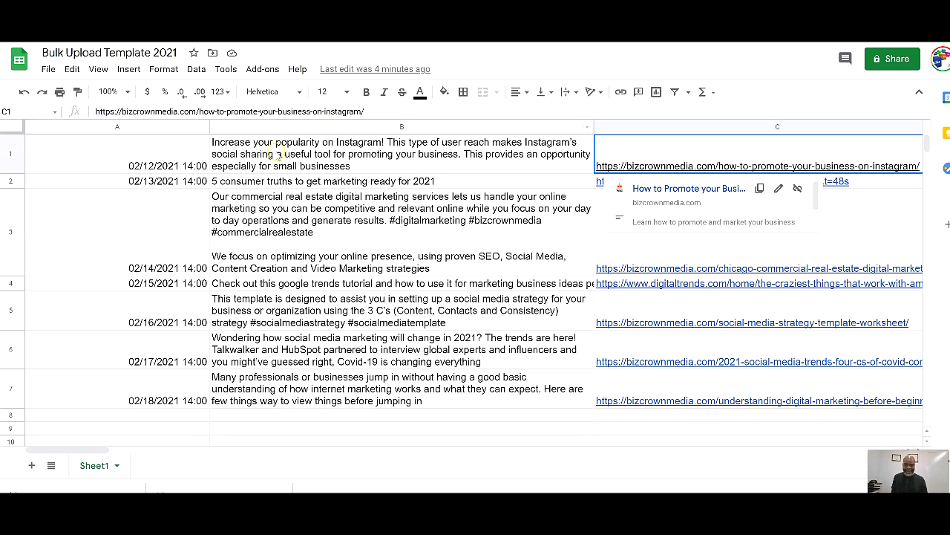
left_click(279, 152)
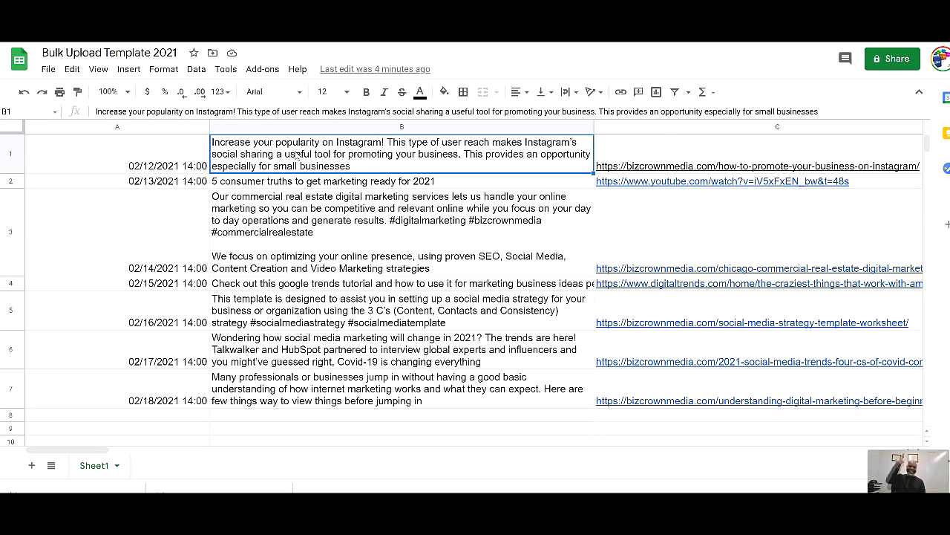
left_click(119, 312)
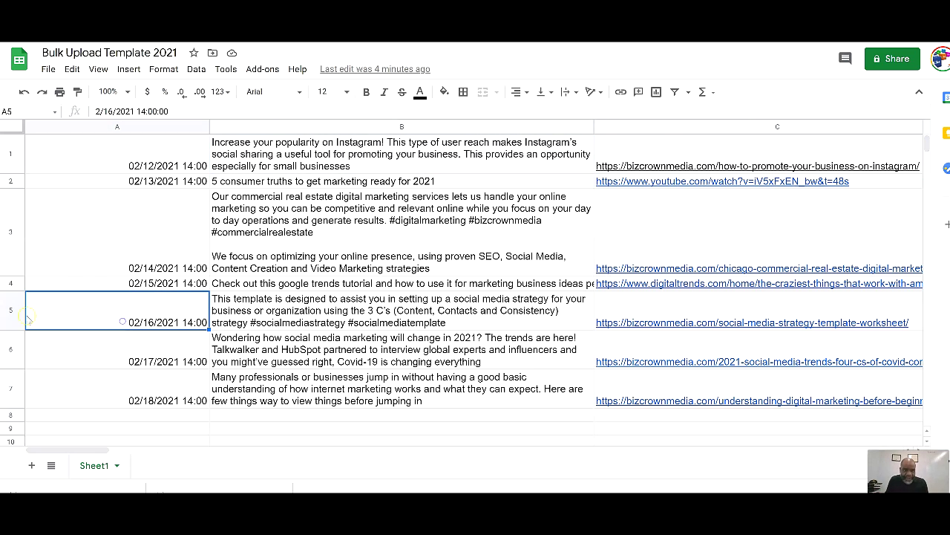
left_click(123, 359)
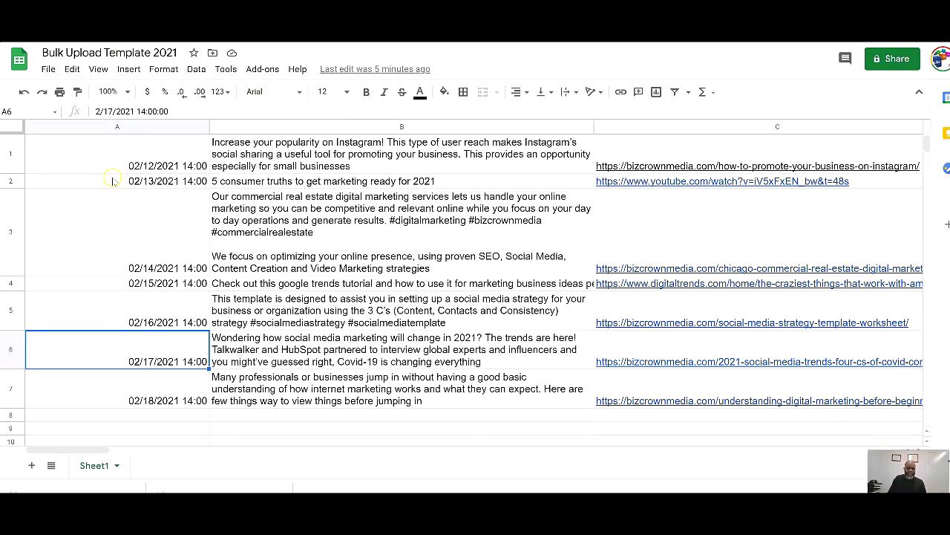
left_click(112, 166)
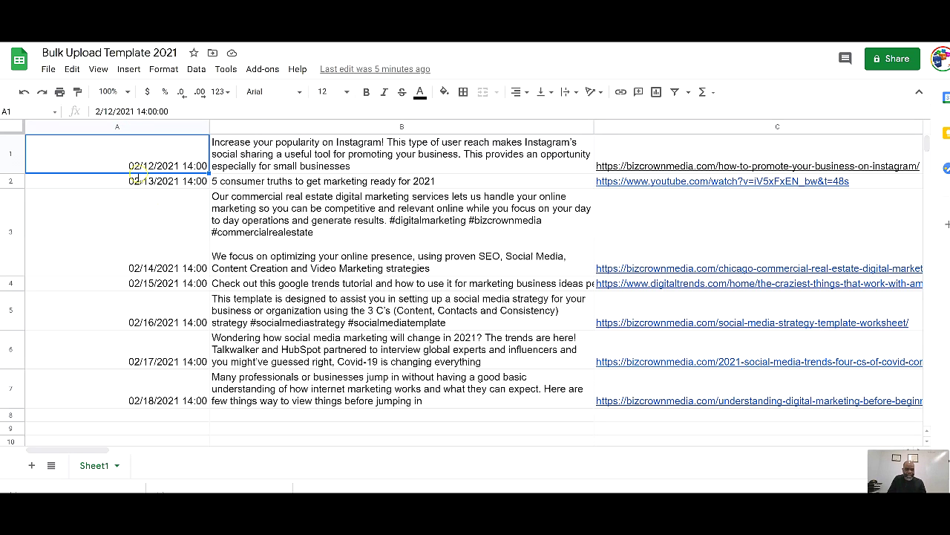
left_click(139, 223)
left_click(136, 312)
left_click(131, 385)
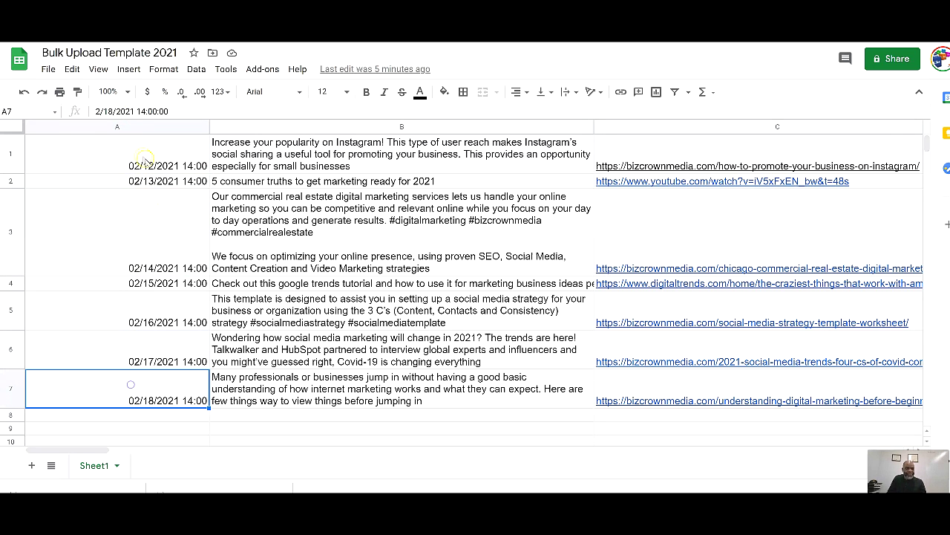
left_click(144, 158)
left_click(132, 311)
left_click(142, 147)
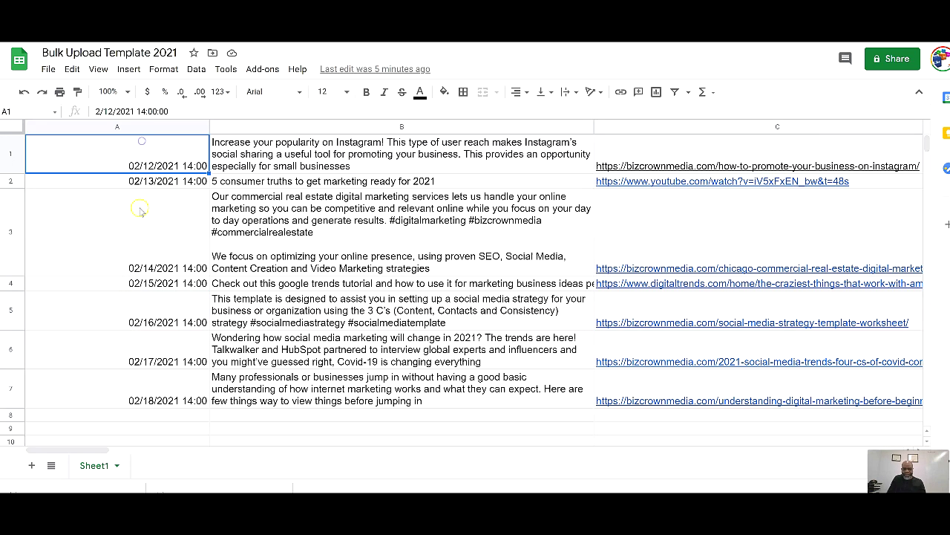
left_click(139, 211)
left_click(157, 305)
left_click(143, 184)
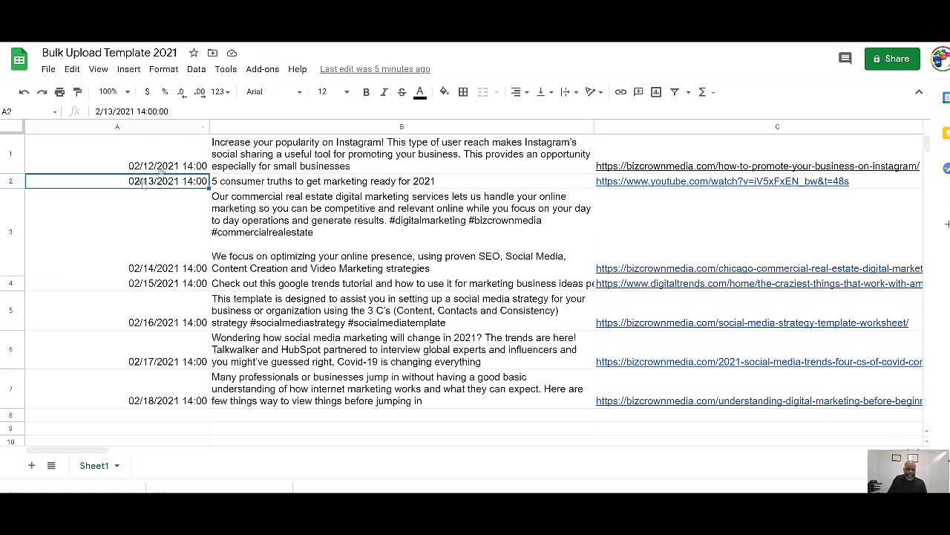
left_click(175, 153)
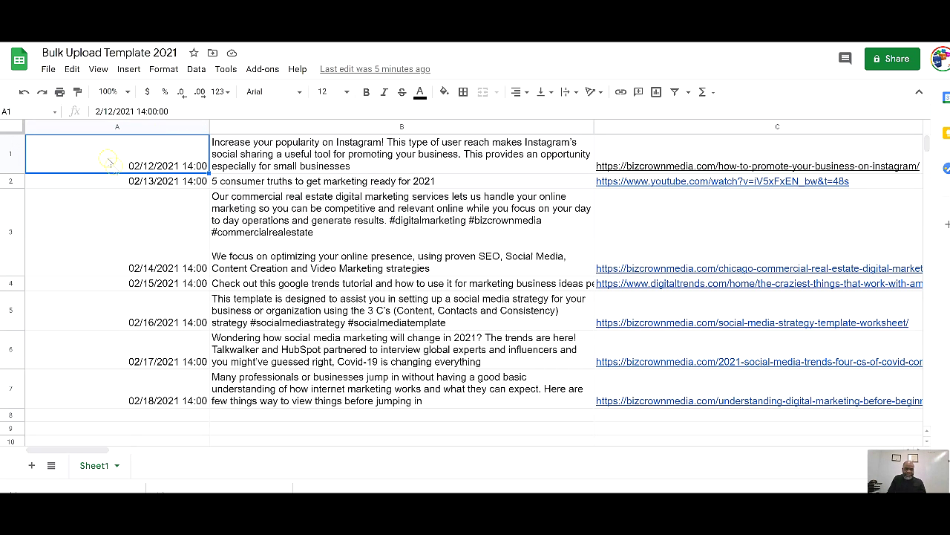
left_click(303, 167)
left_click(161, 159)
left_click_drag(208, 172, 207, 385)
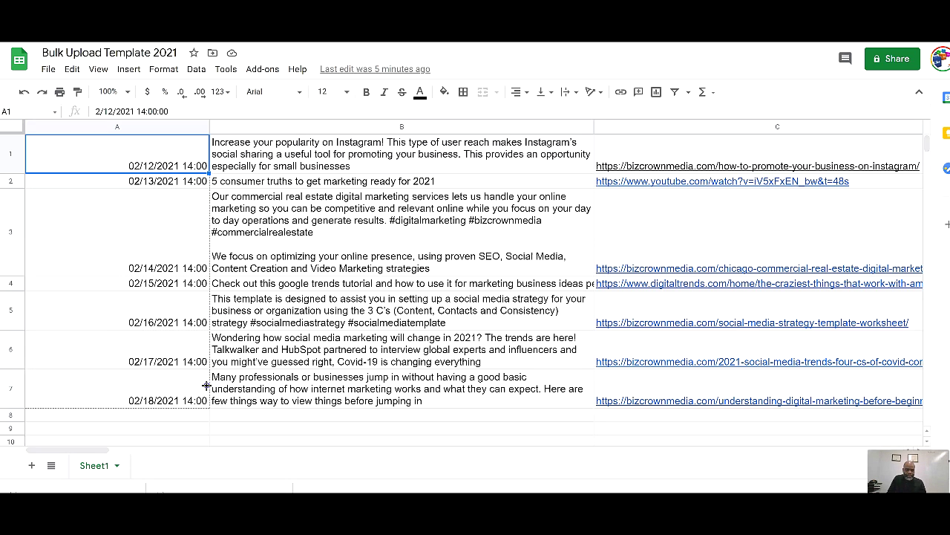
- Change the first post's date in A1 to 02/19/2021 14:00
left_click_drag(203, 400, 203, 400)
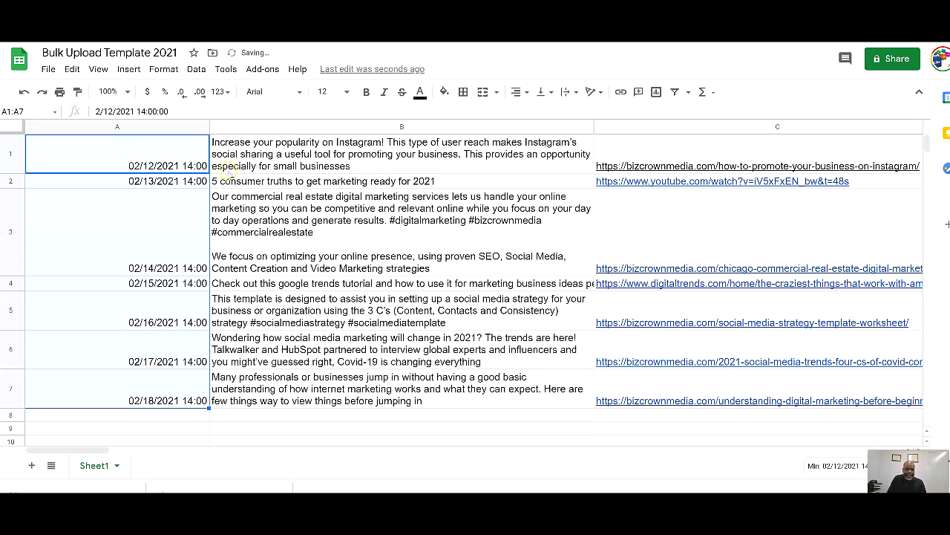
left_click(156, 160)
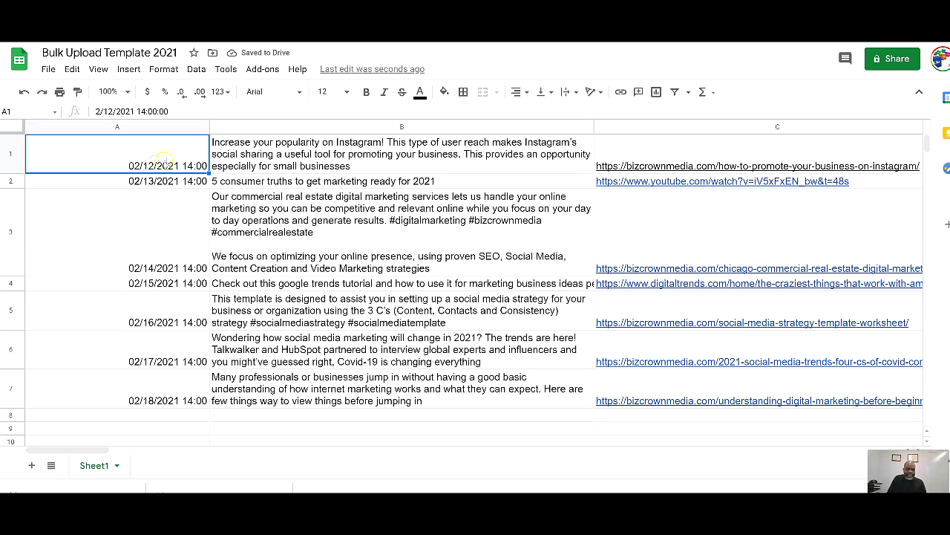
left_click(107, 111)
key("BackSpace")
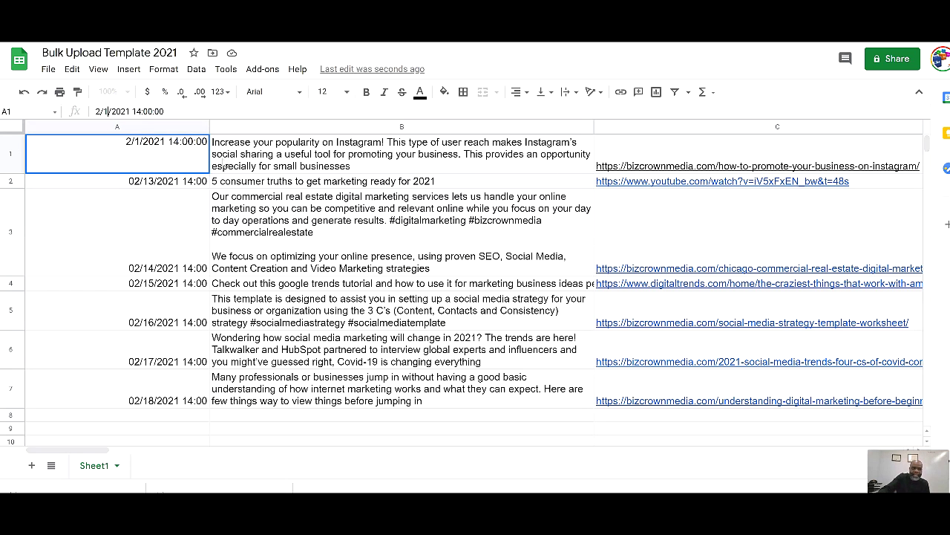
type("9")
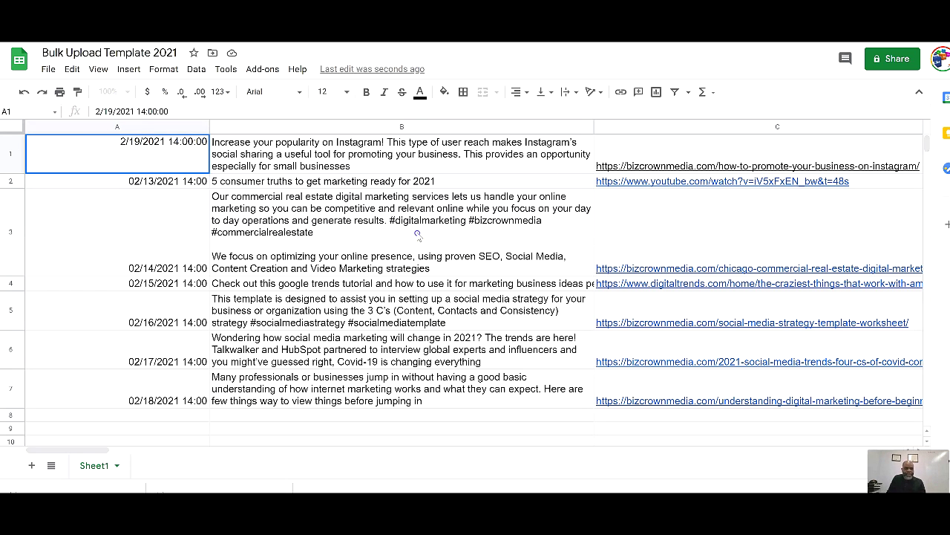
key("Return")
- Fill the daily 14:00 dates down from A1 through A7, ending 02/25/2021
left_click(149, 186)
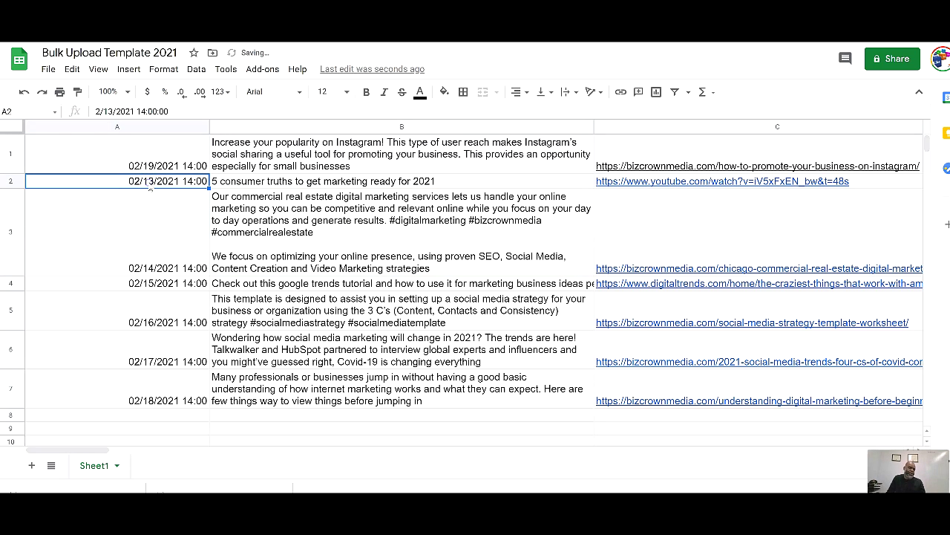
left_click(117, 154)
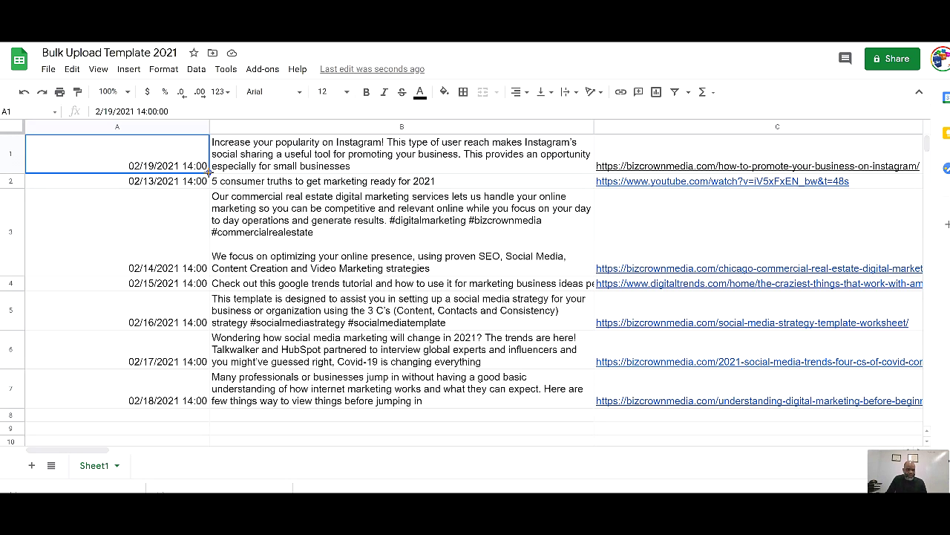
left_click_drag(209, 171, 203, 208)
left_click_drag(202, 263, 207, 408)
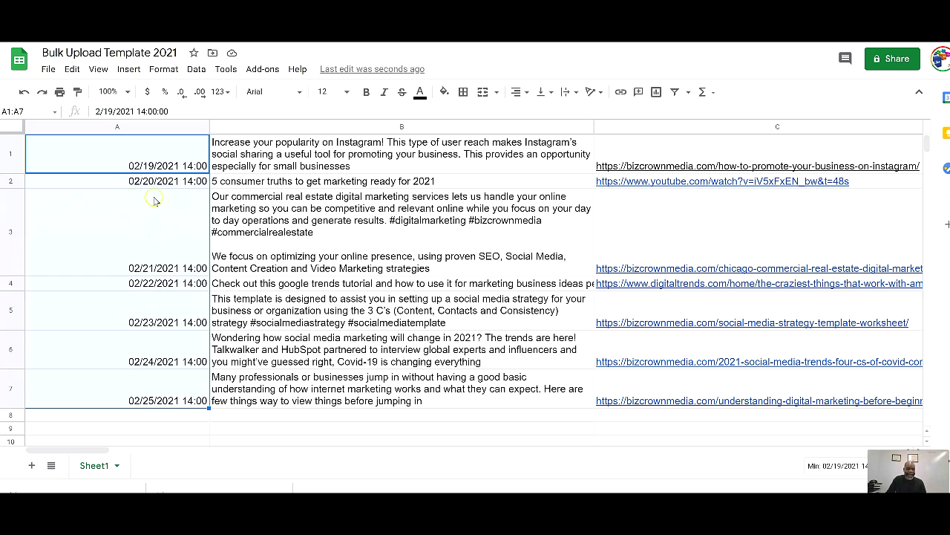
left_click(281, 242)
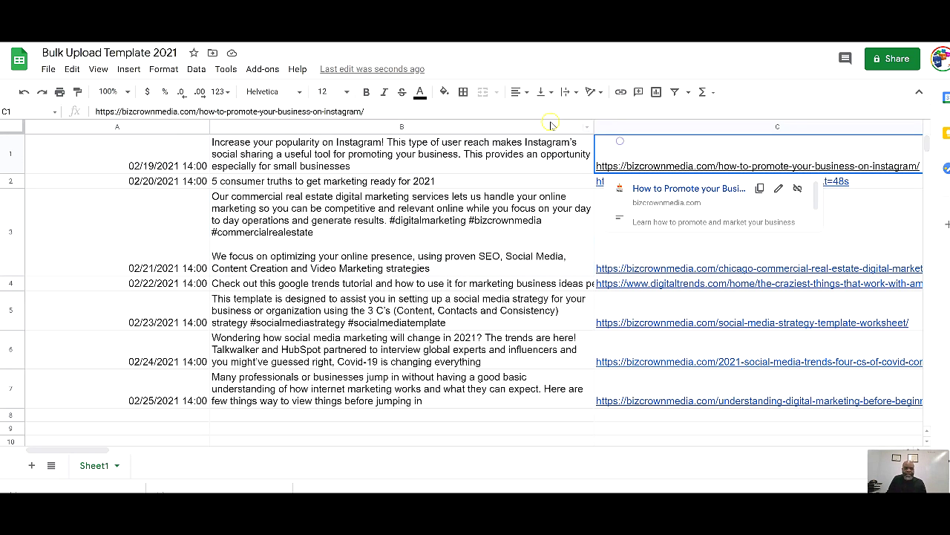
- Dismiss the YouTube tutorial window with Alt+Tab and return to the calendar sheet
left_click(444, 127)
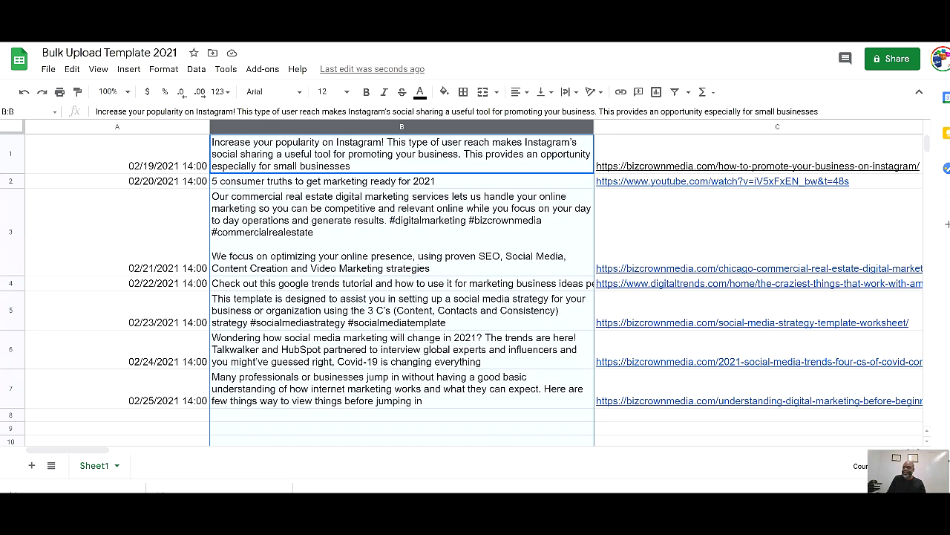
left_click_drag(891, 89, 730, 136)
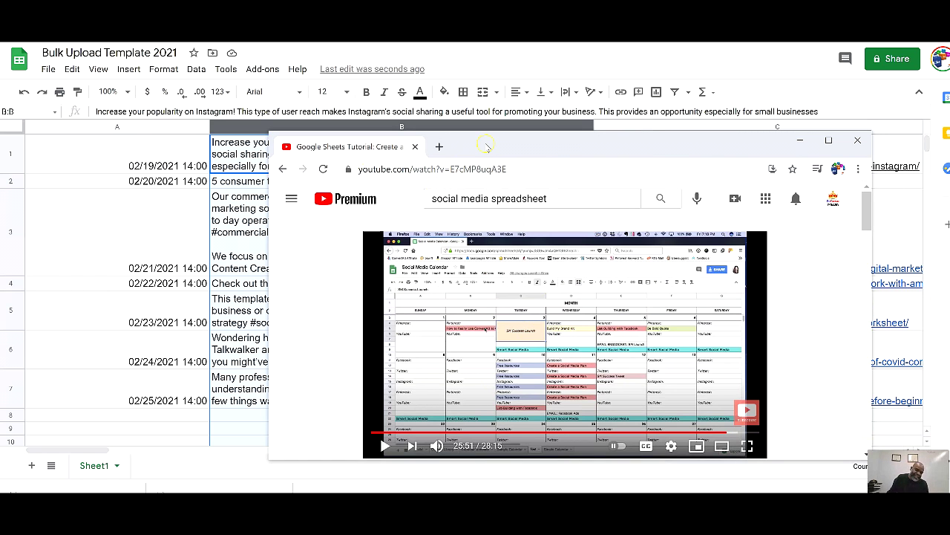
key("alt+Tab")
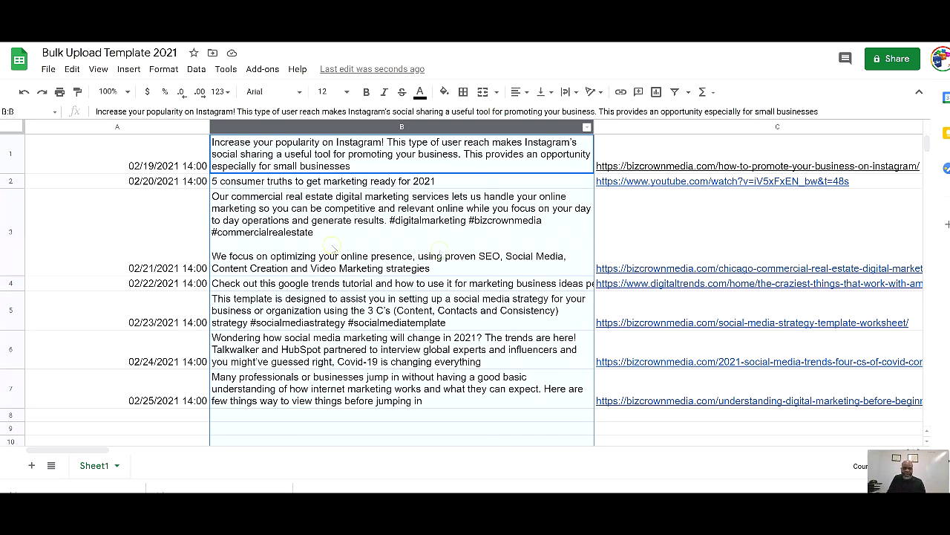
left_click(409, 226)
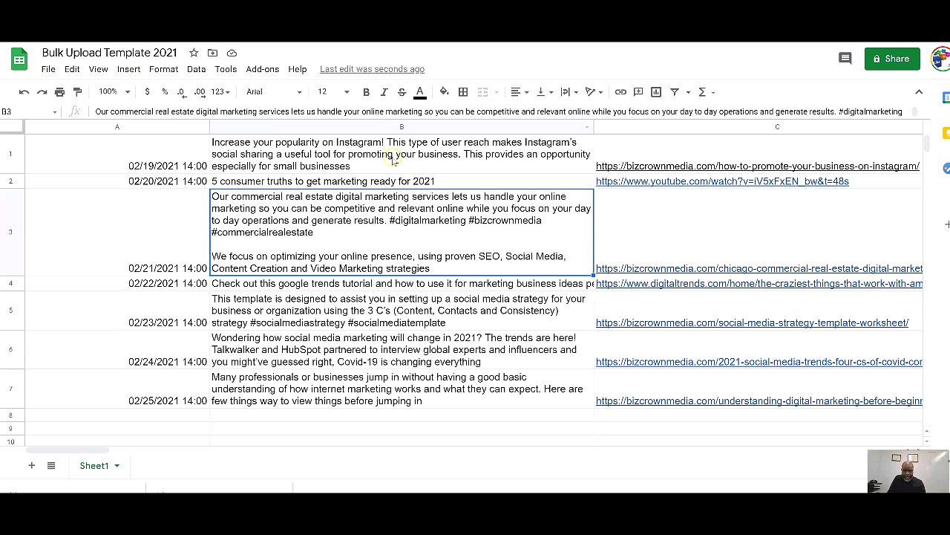
- Select and then deselect the post text and link columns
left_click(393, 156)
left_click(392, 253)
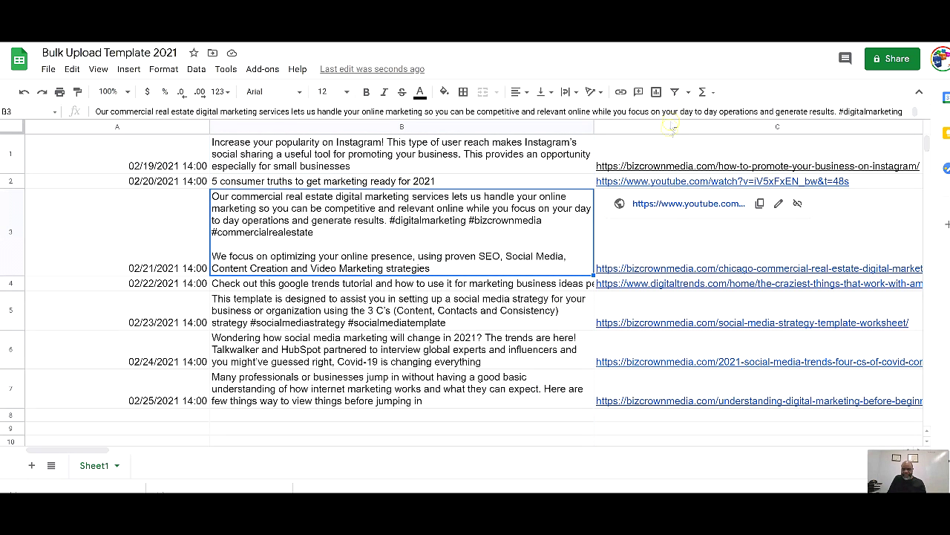
left_click(777, 126)
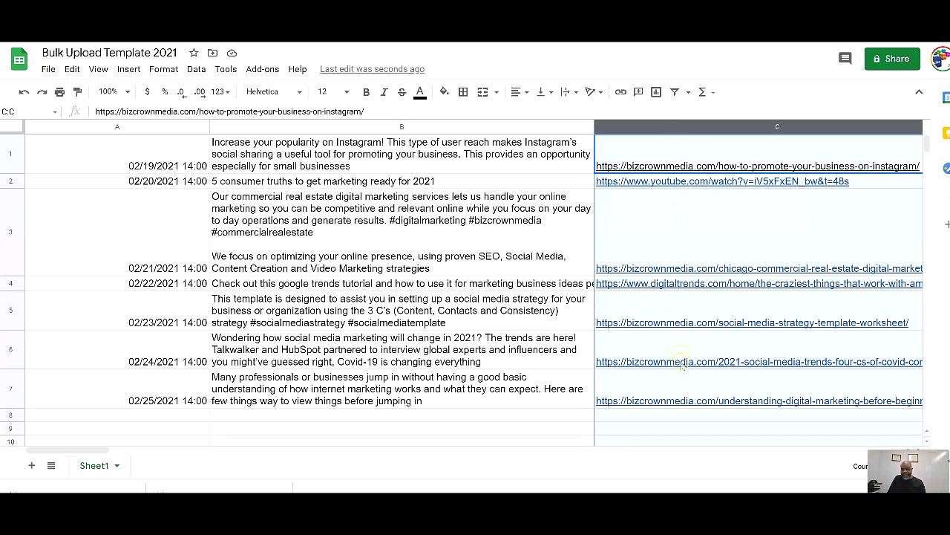
mouse_move(757, 400)
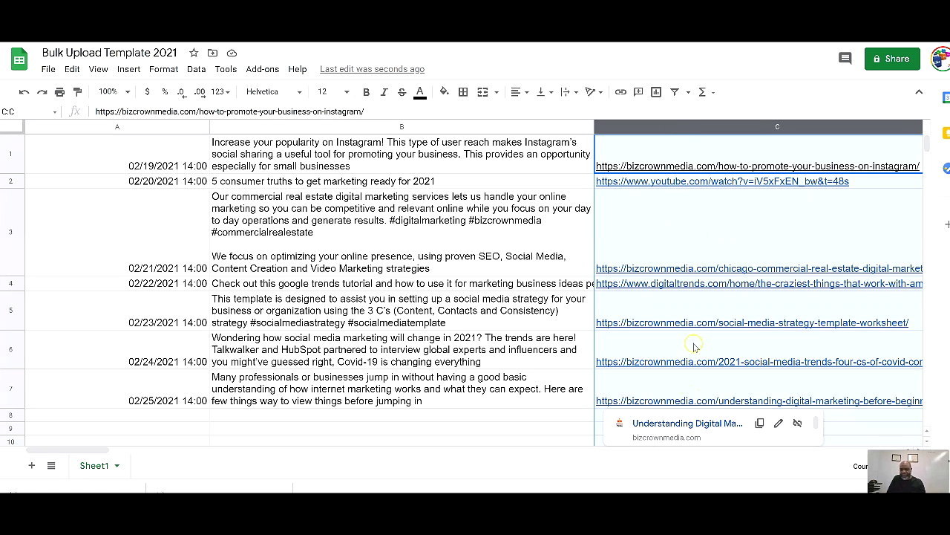
scroll(693, 112, "right", 3)
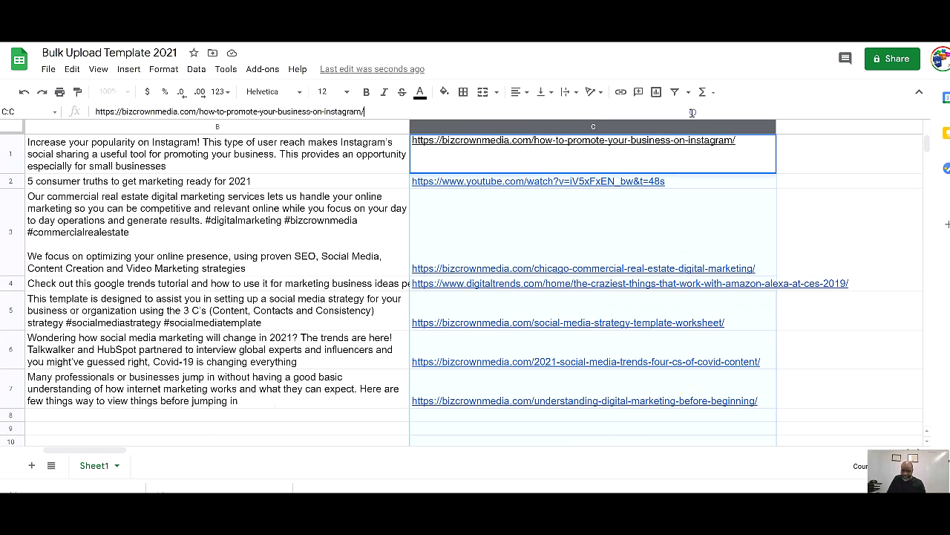
left_click(318, 128)
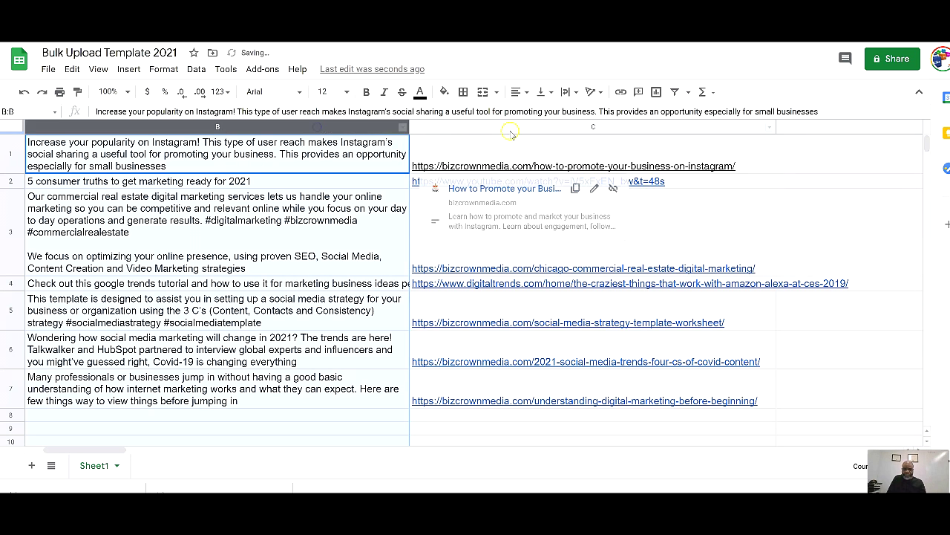
left_click(861, 234)
mouse_move(584, 400)
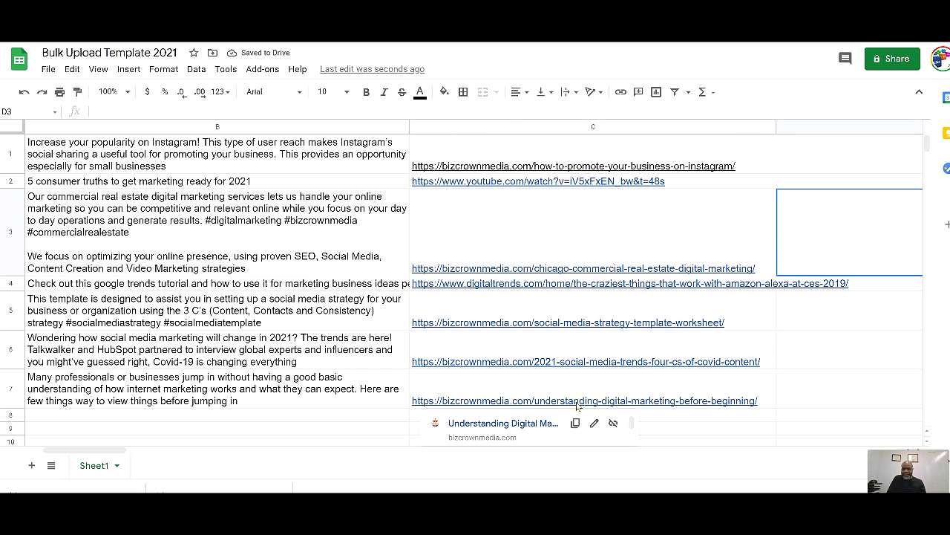
- Check the post links from C1 down to C7, previewing the C7 link
left_click(493, 159)
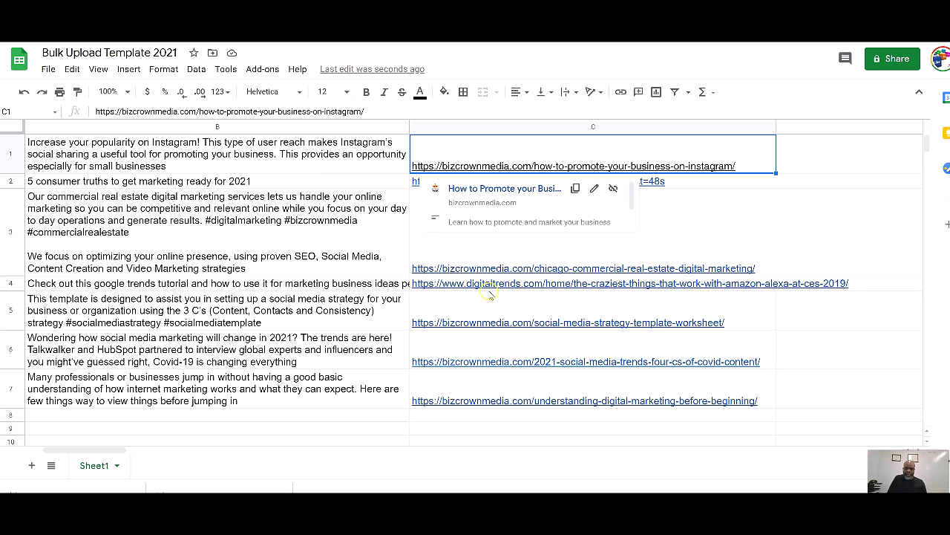
mouse_move(492, 286)
left_mouse_down()
mouse_move(498, 316)
mouse_move(496, 257)
left_mouse_up()
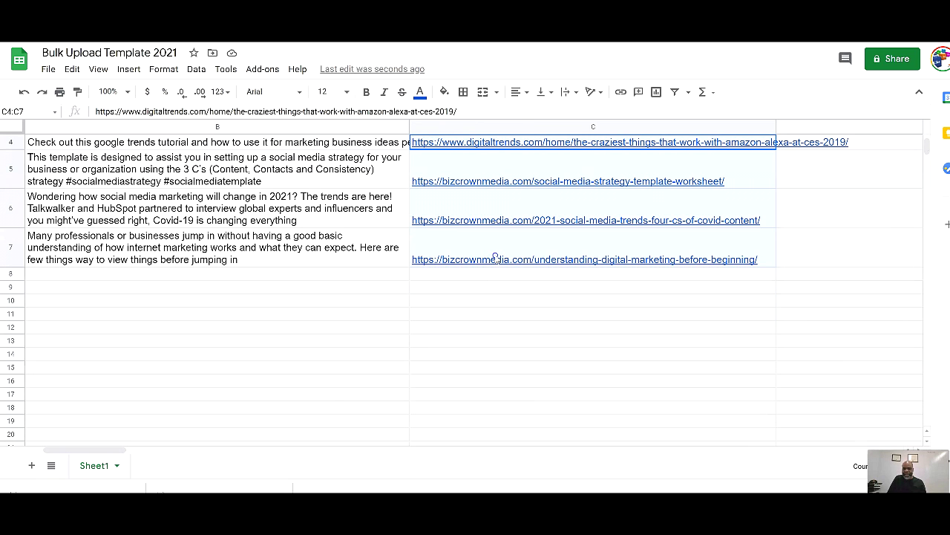
left_click(751, 314)
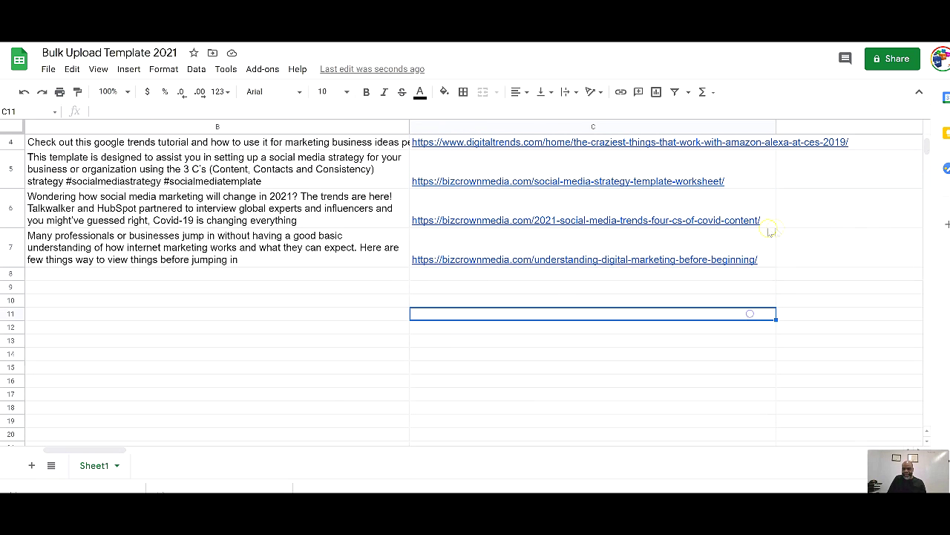
left_click(728, 259)
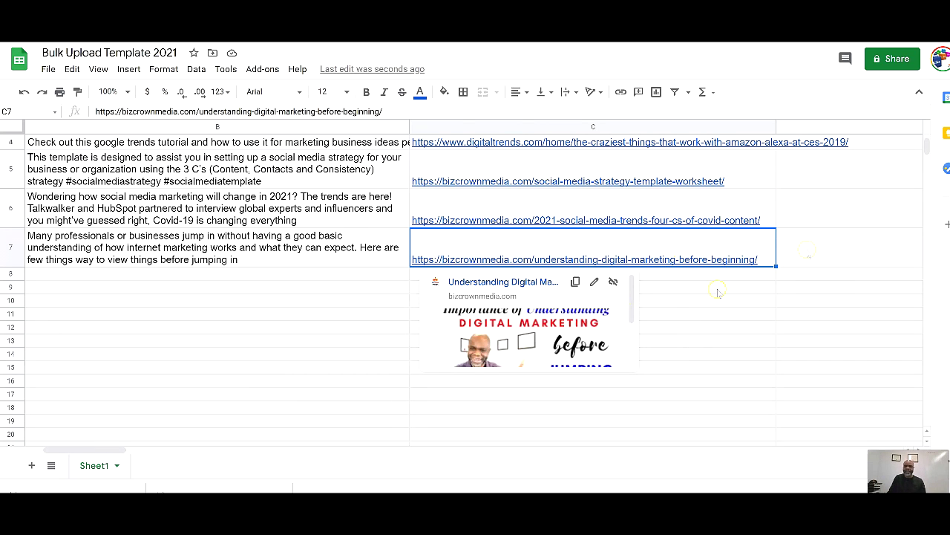
left_click(677, 309)
scroll(852, 331, "up", 3)
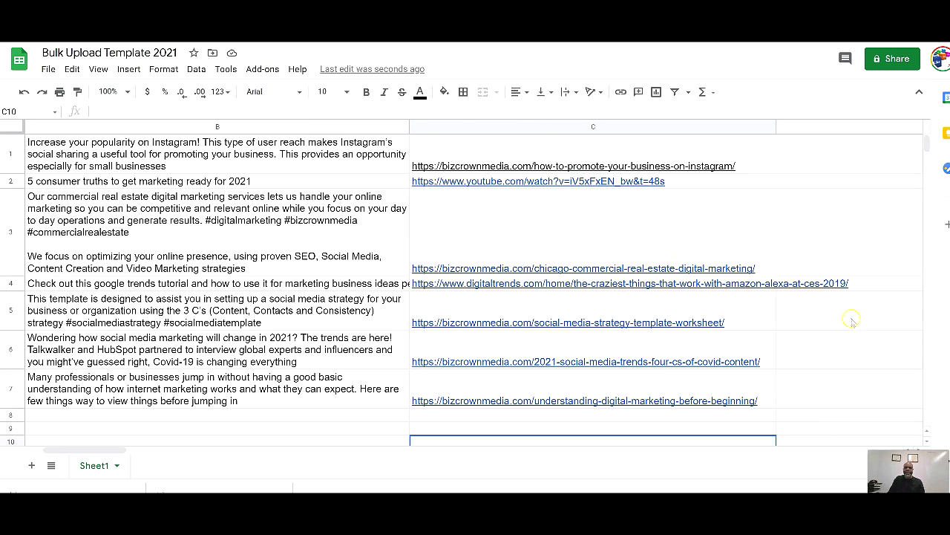
mouse_move(475, 181)
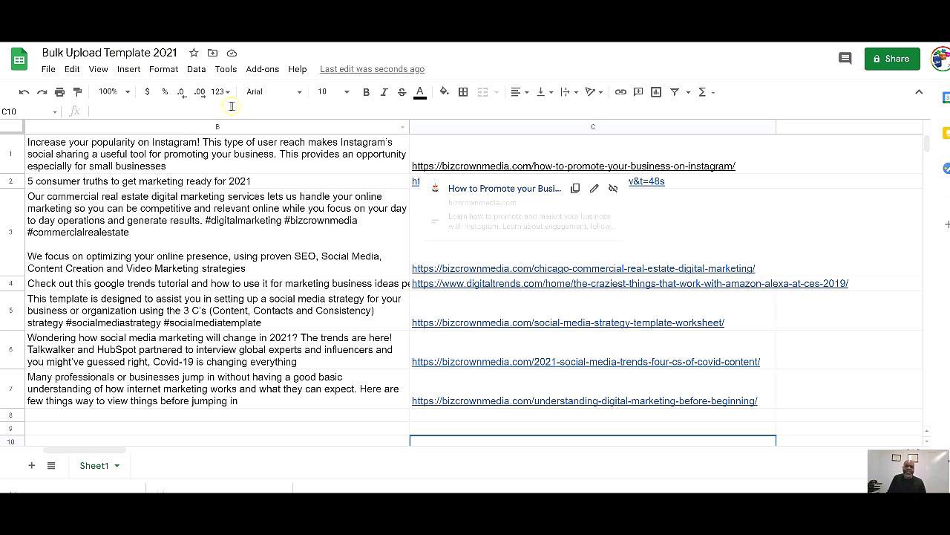
mouse_move(445, 181)
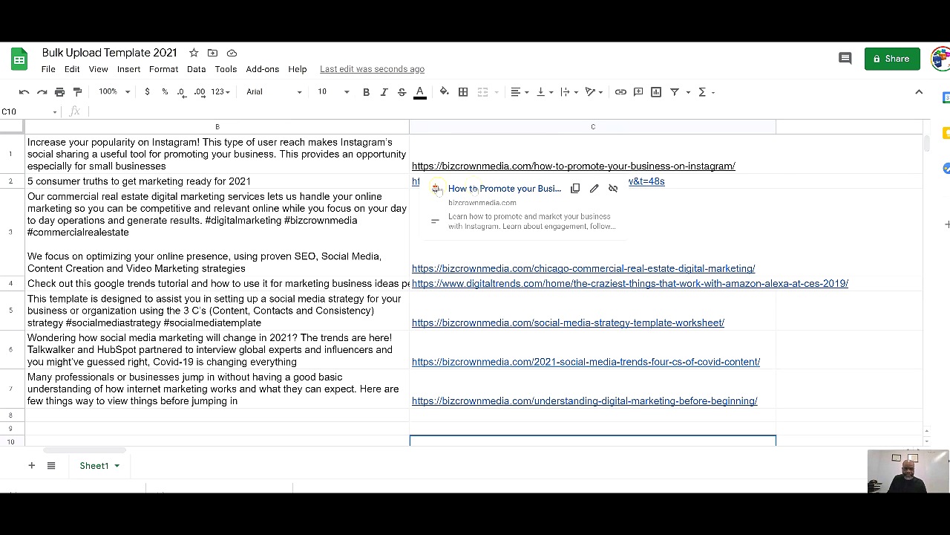
- Review the post texts in B1–B5 and bring up the File > Download formats
left_click(124, 182)
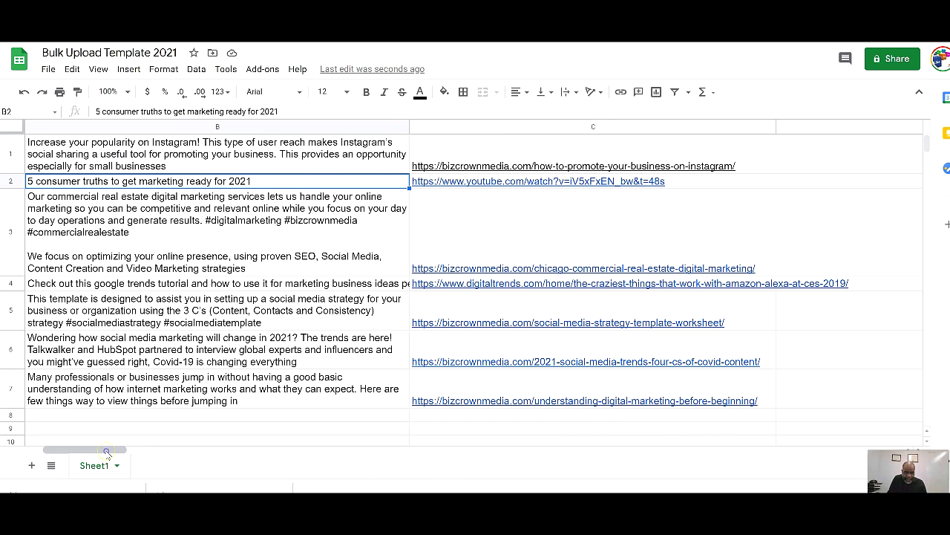
left_click_drag(109, 450, 52, 445)
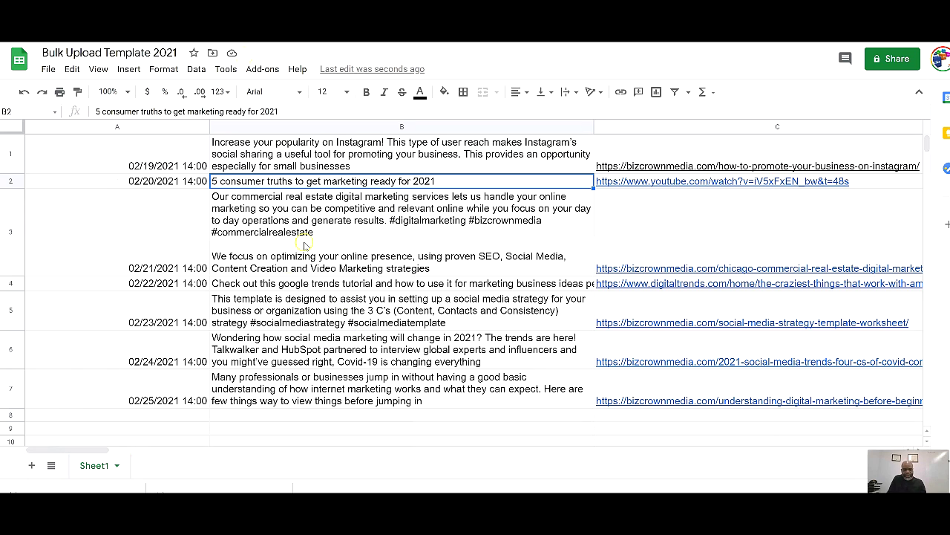
left_click(264, 156)
left_click(259, 199)
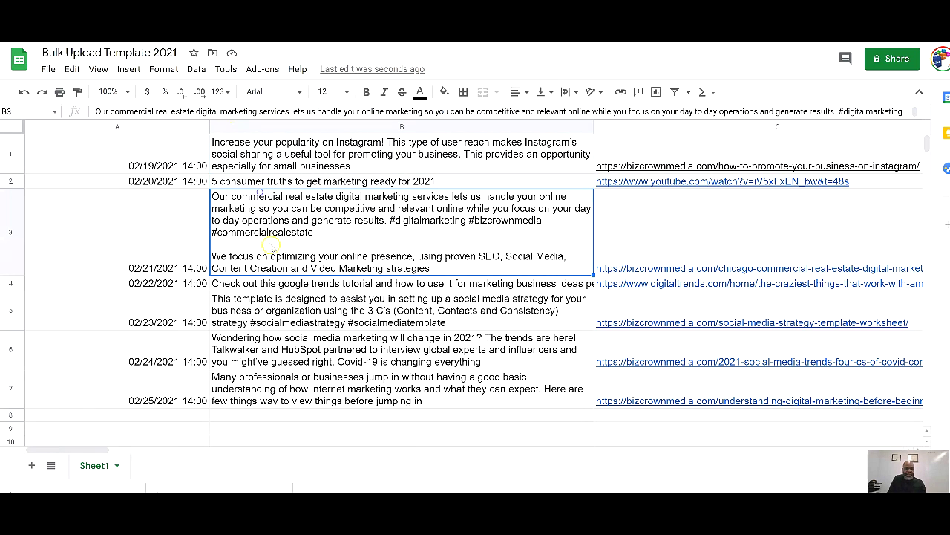
left_click(275, 285)
left_click(297, 310)
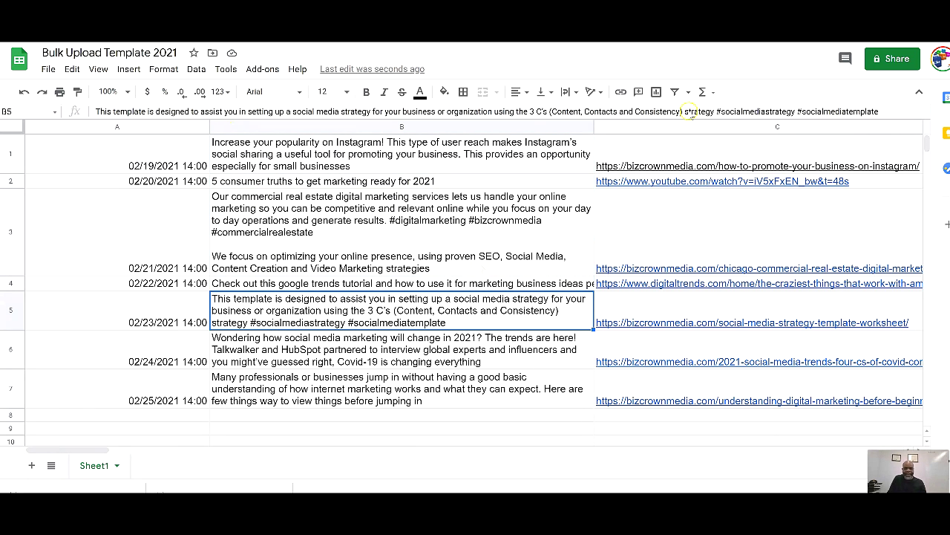
mouse_move(757, 165)
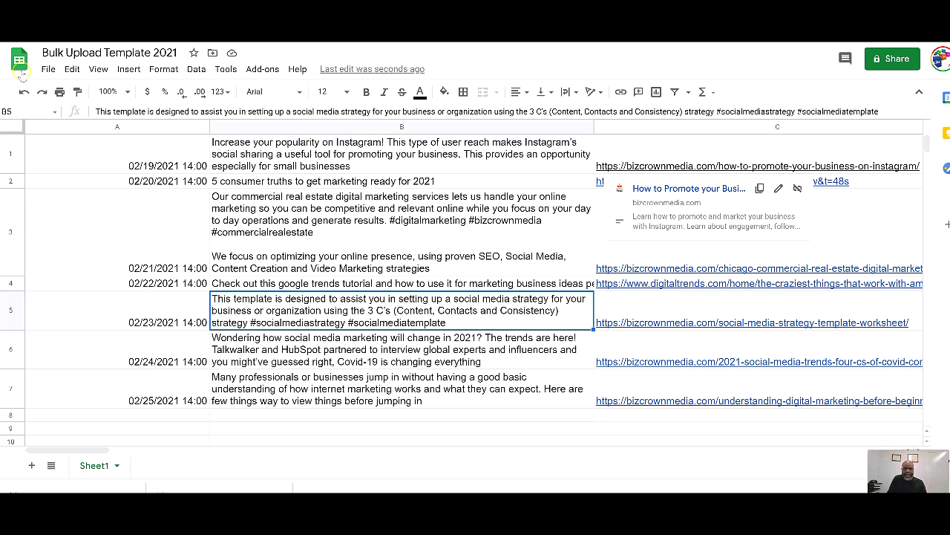
left_click(49, 69)
mouse_move(82, 234)
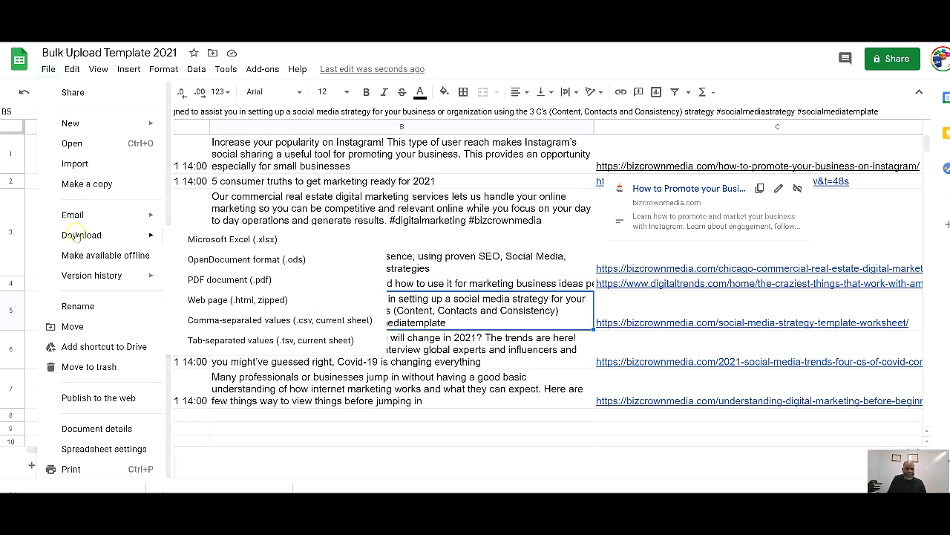
- Download the current sheet as Comma-separated values (.csv), then verify the column A dates
left_click(221, 322)
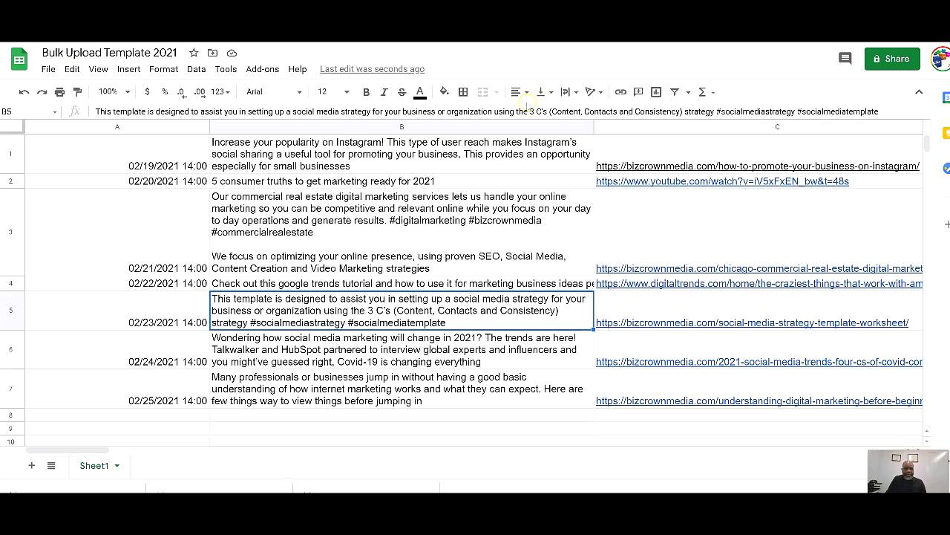
left_click(176, 186)
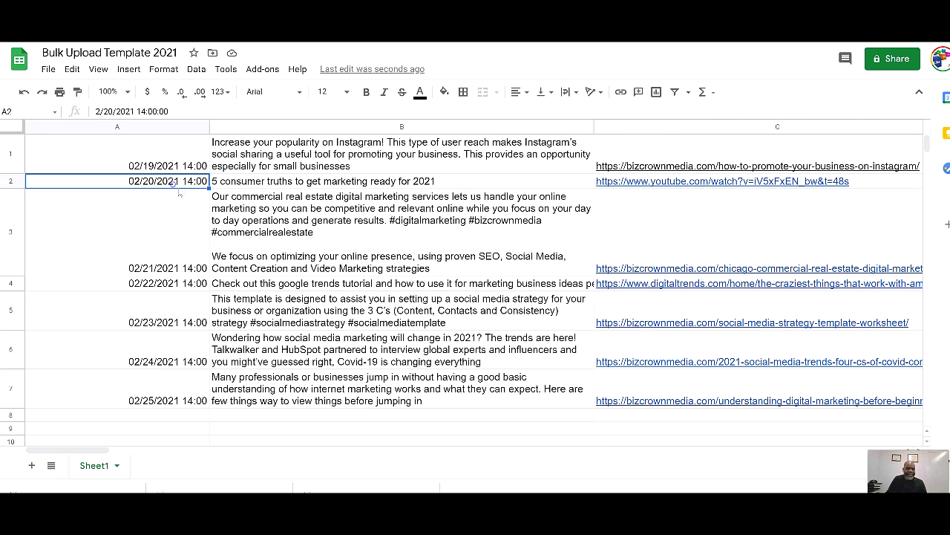
left_click(159, 152)
left_click(156, 222)
left_click(170, 309)
left_click(163, 414)
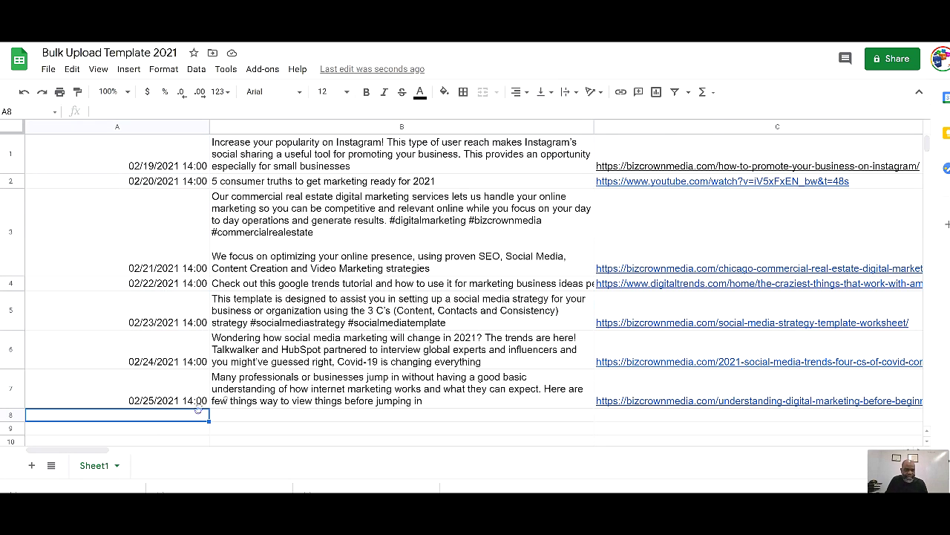
left_click(395, 308)
left_click(395, 284, "shift")
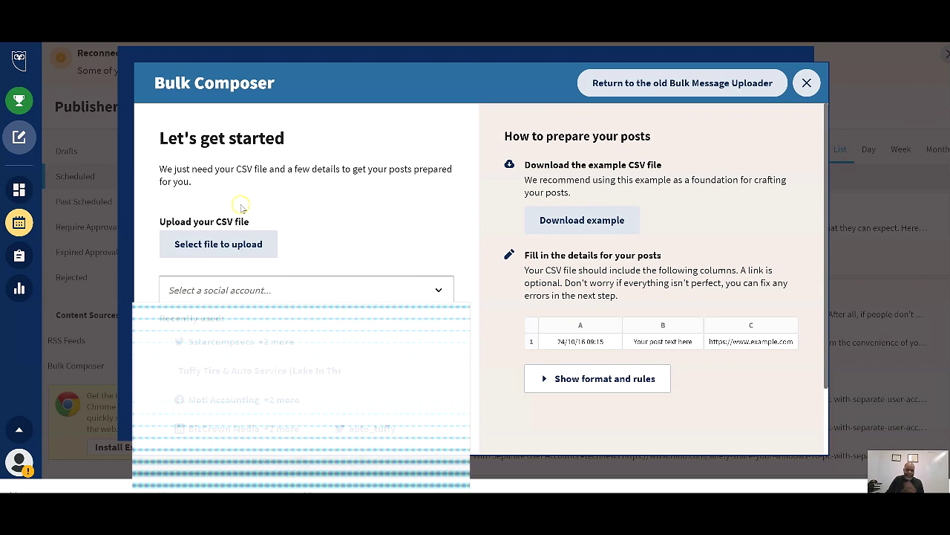
- Upload the Bulk Upload Template 2021 CSV for BizCrown Media, Drmayobizcrown and Dr. Mayo Media, then review
left_click(238, 244)
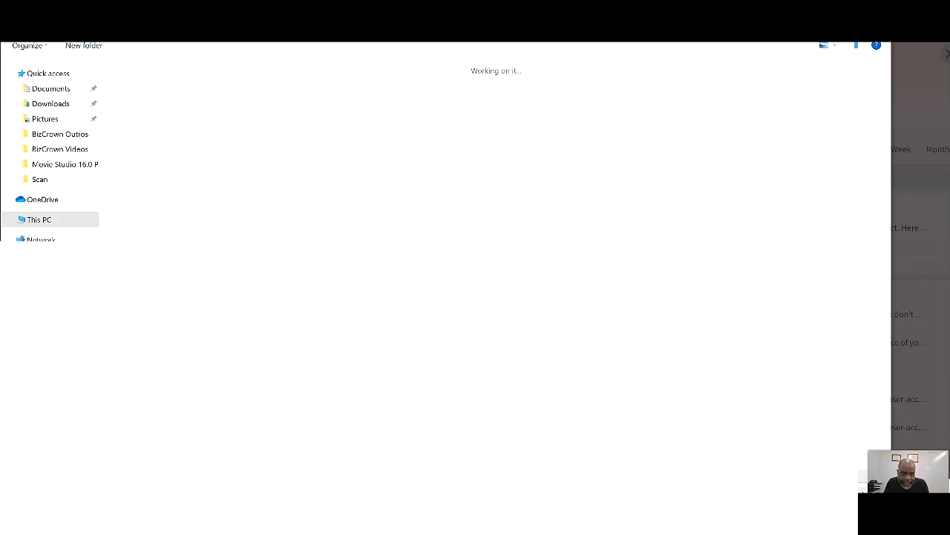
left_click(150, 105)
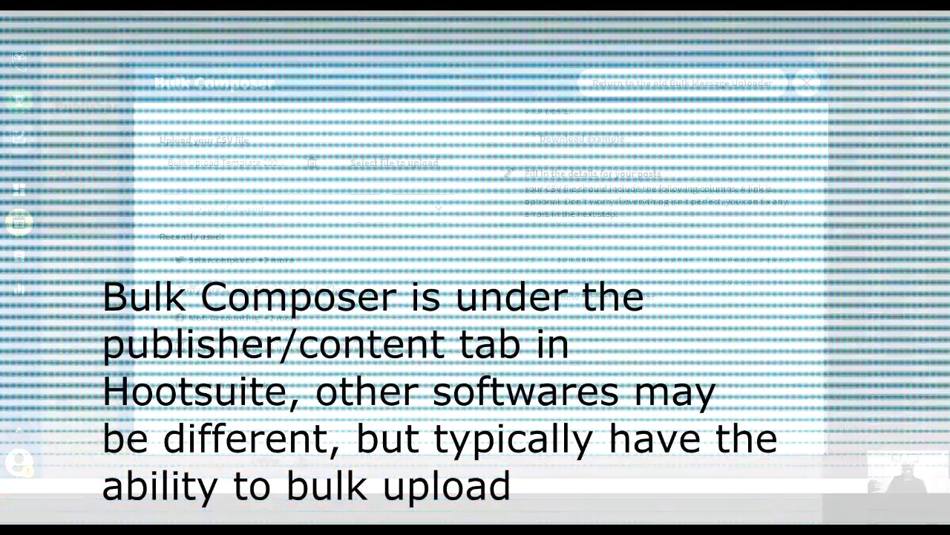
scroll(283, 213, "up", 3)
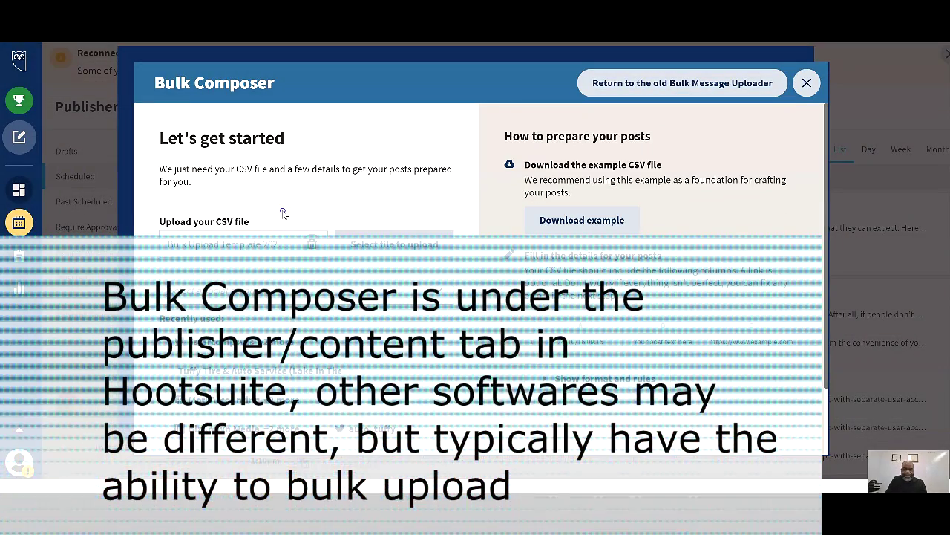
scroll(283, 213, "down", 3)
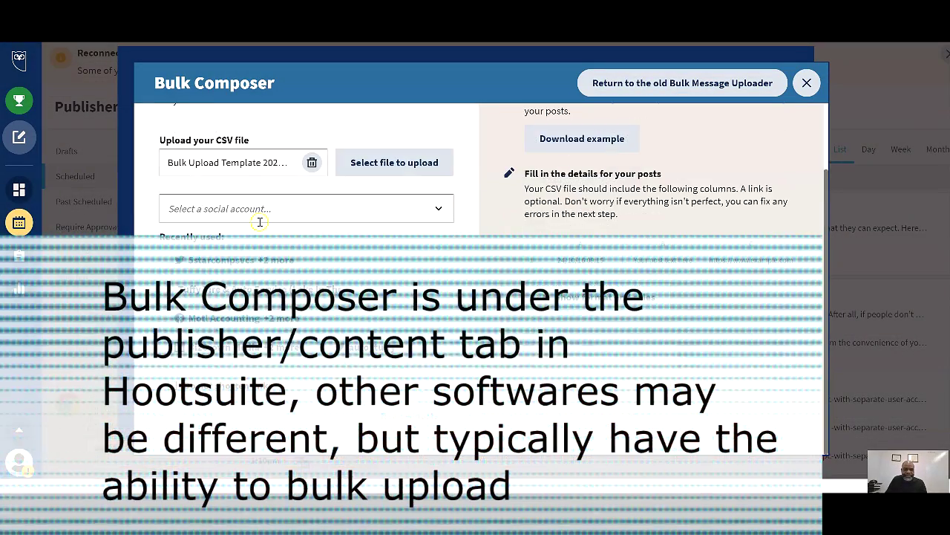
left_click(260, 212)
left_click(251, 217)
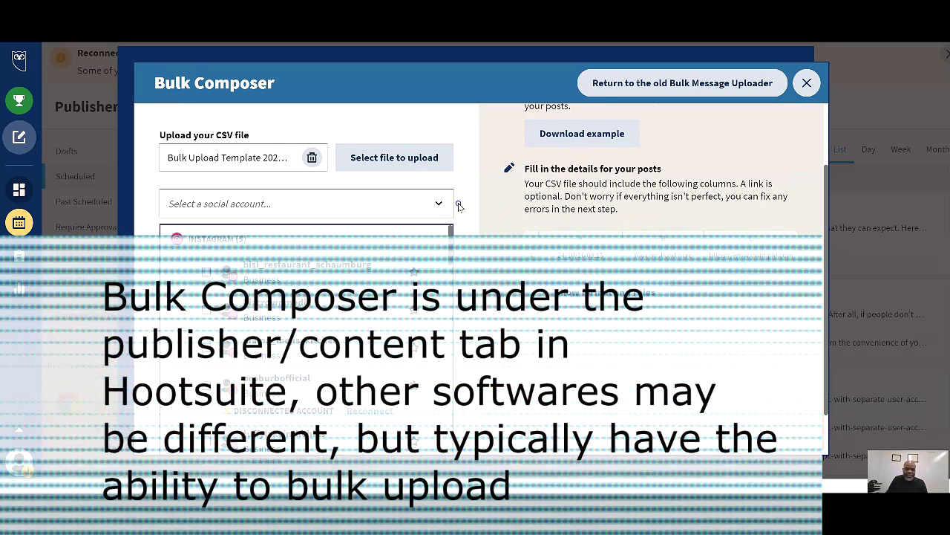
left_click(243, 347)
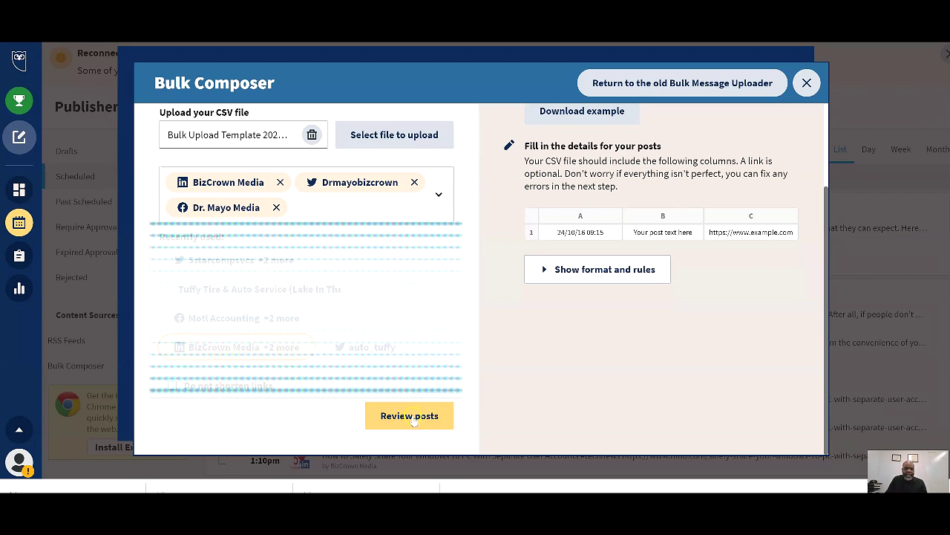
left_click(414, 417)
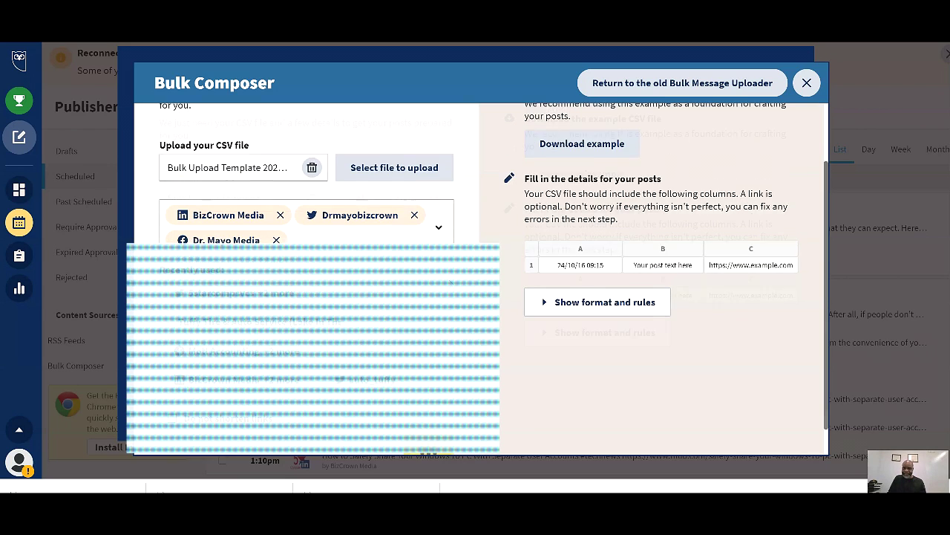
scroll(475, 260, "up", 2)
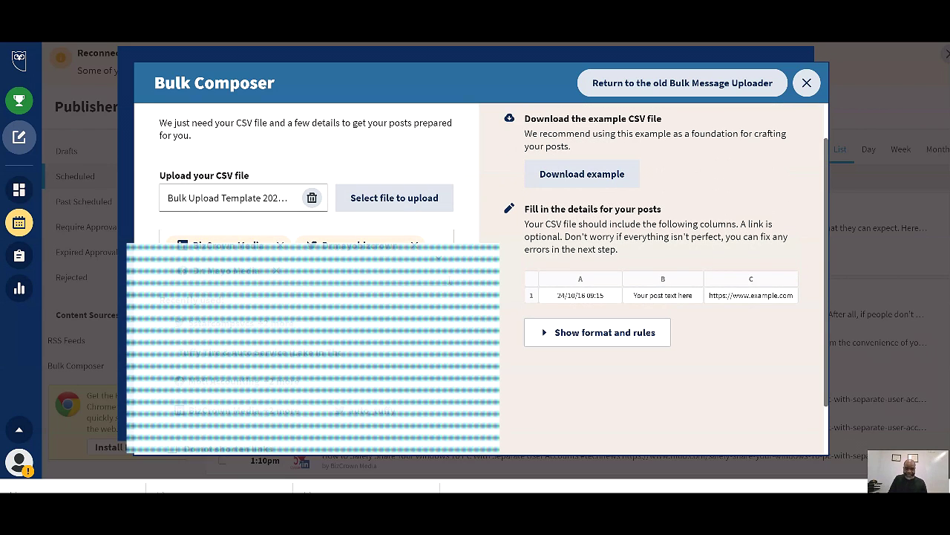
scroll(475, 260, "down", 2)
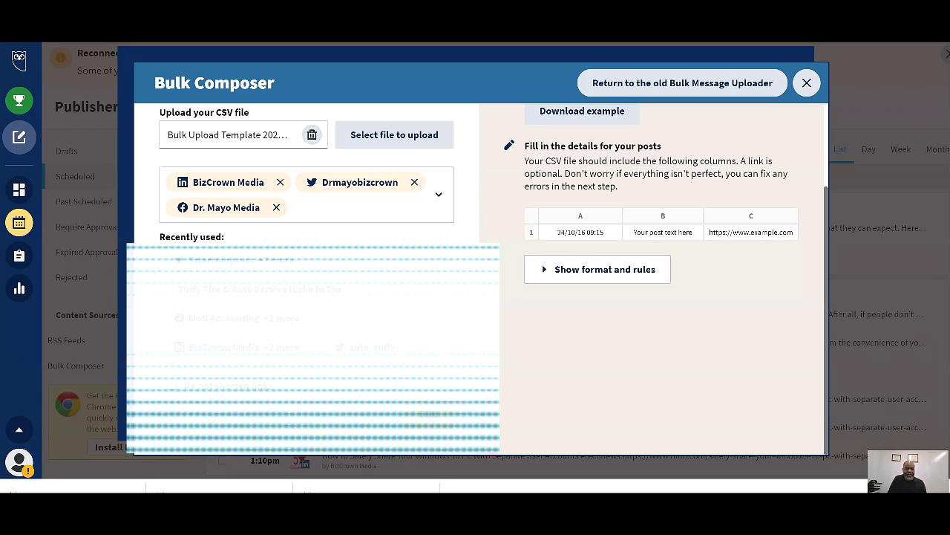
scroll(475, 297, "up", 2)
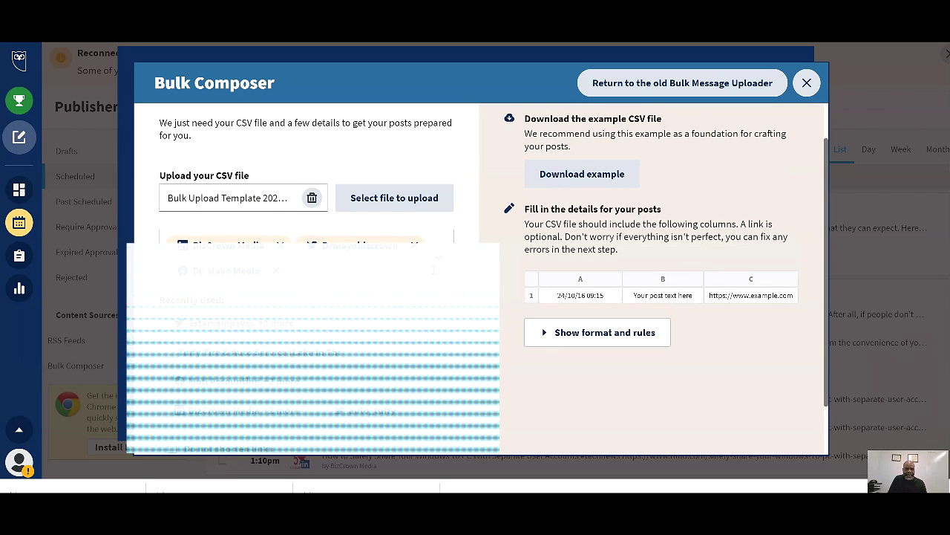
scroll(475, 297, "down", 2)
scroll(475, 297, "up", 3)
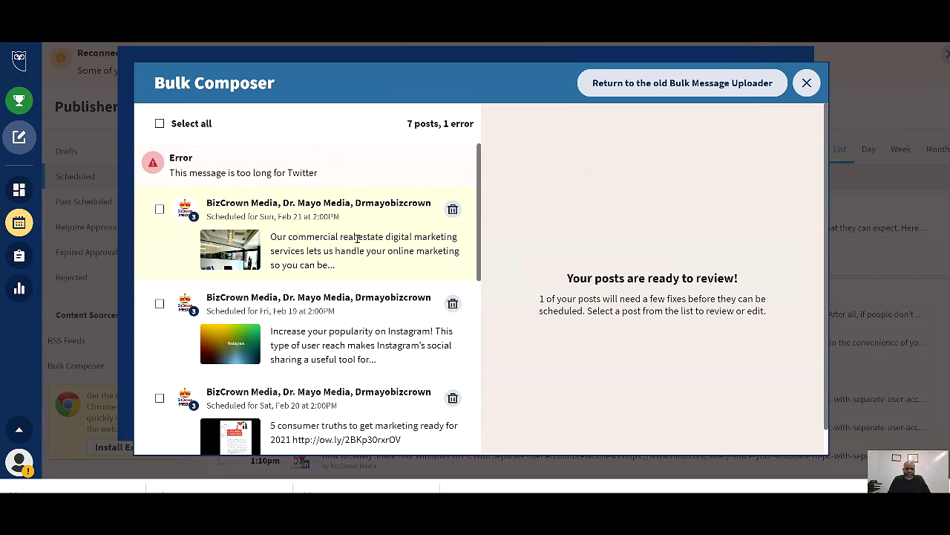
scroll(358, 238, "down", 5)
scroll(358, 238, "down", 5)
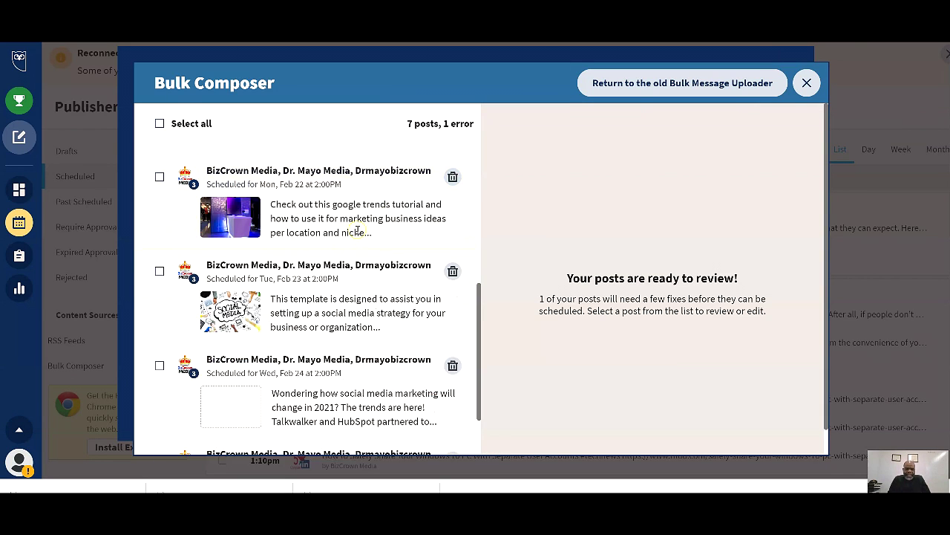
scroll(358, 230, "up", 5)
scroll(358, 230, "up", 5)
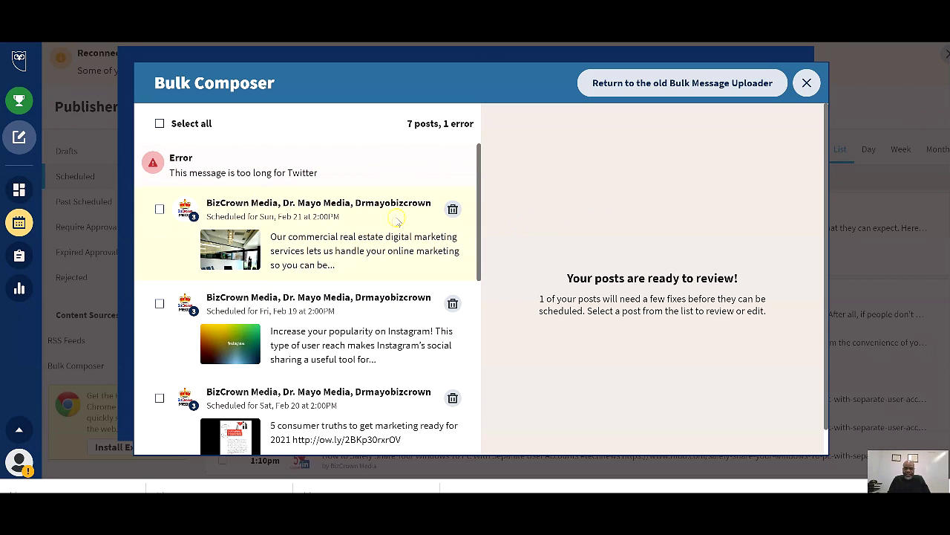
left_click(156, 210)
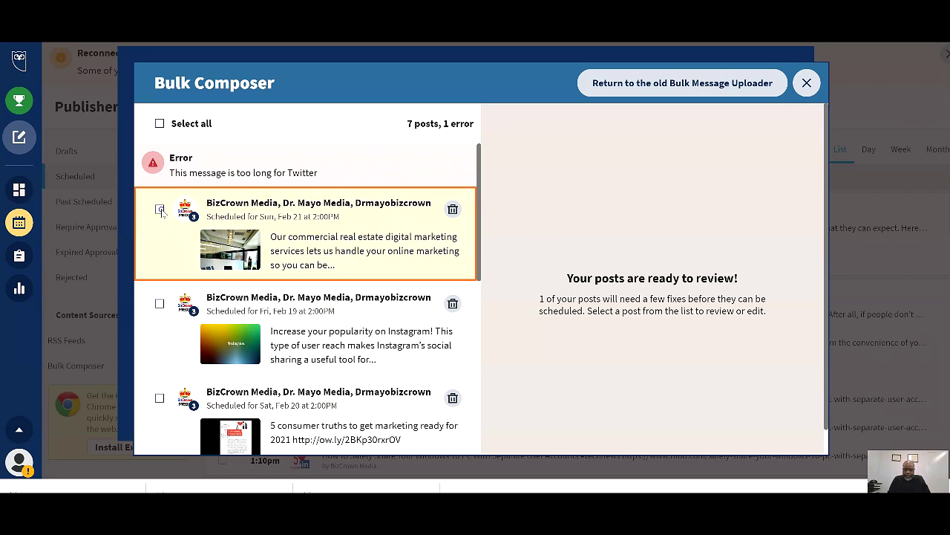
- Remove the Feb 21 post's second paragraph and #digitalmarketing hashtag, then schedule it
left_click(160, 209)
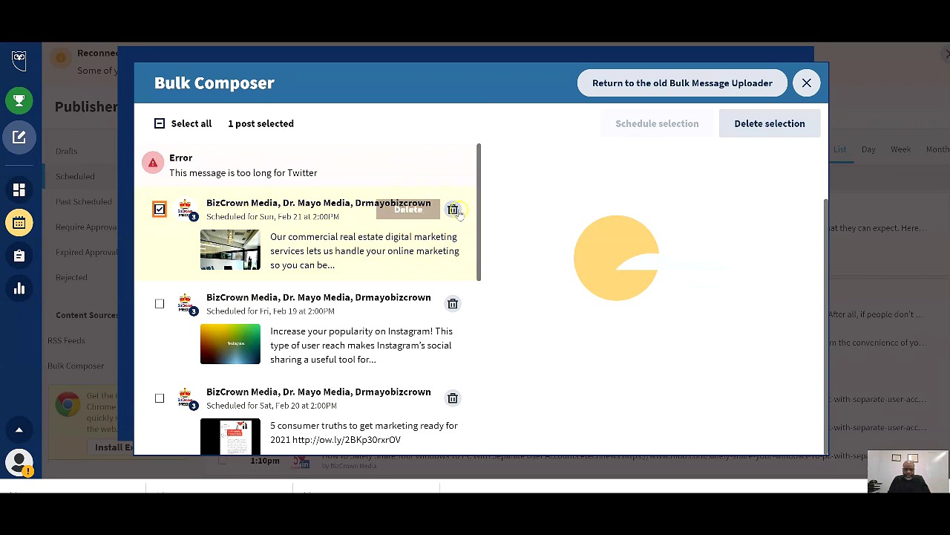
left_click(325, 251)
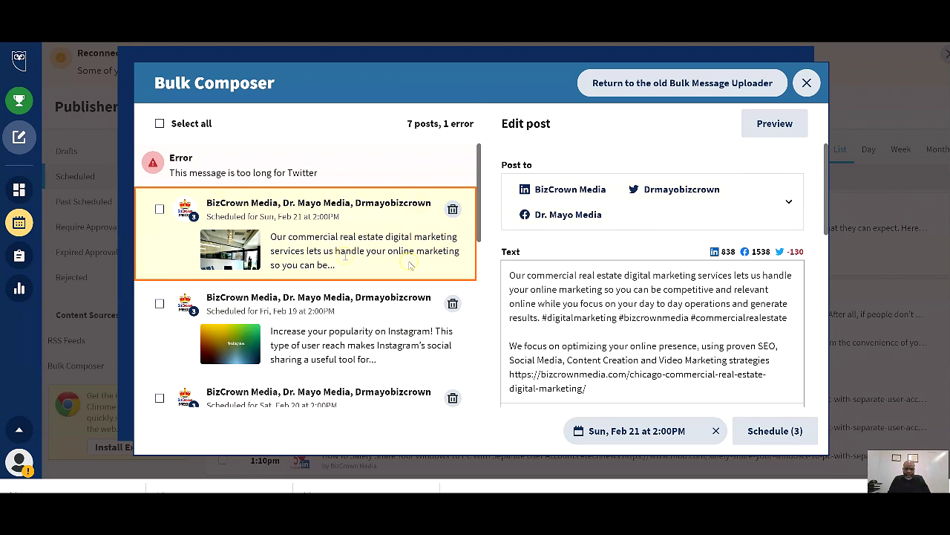
scroll(677, 312, "down", 3)
scroll(677, 312, "up", 3)
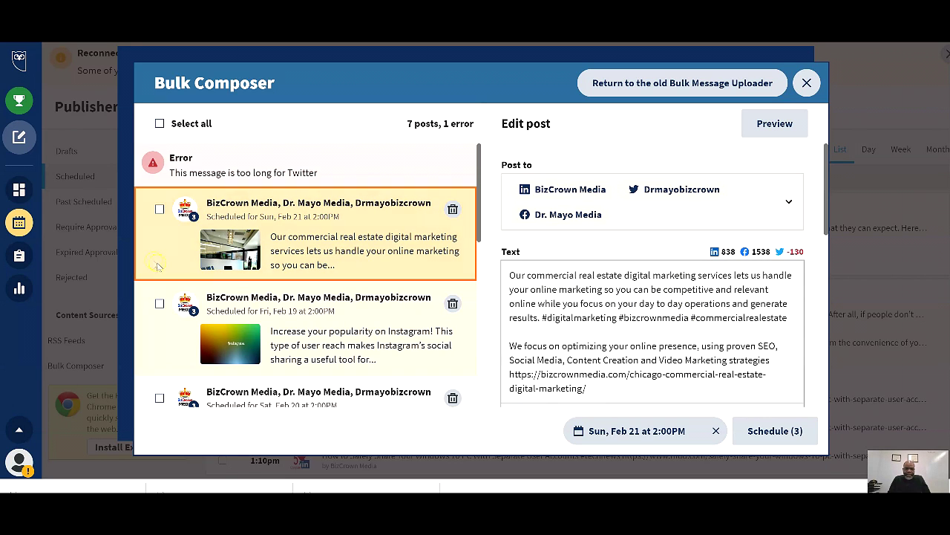
scroll(660, 322, "down", 4)
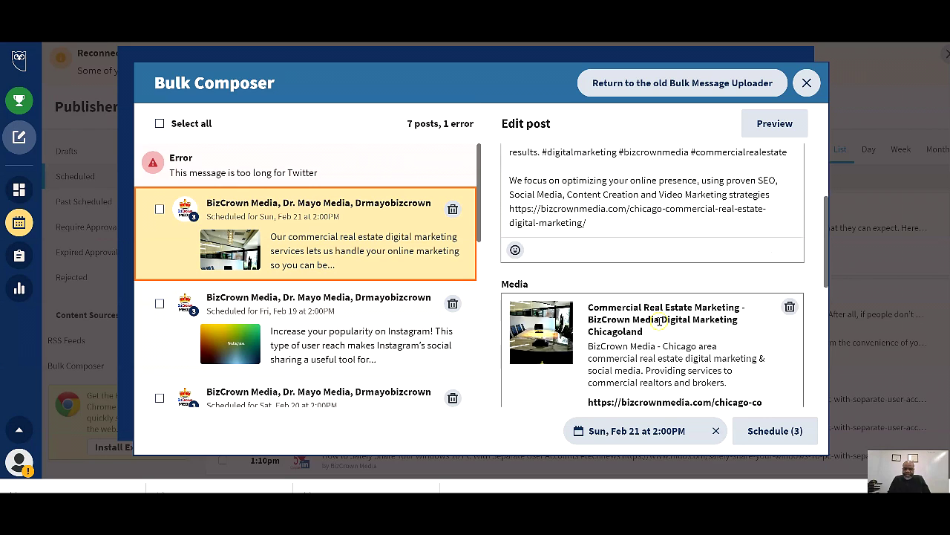
scroll(660, 322, "up", 4)
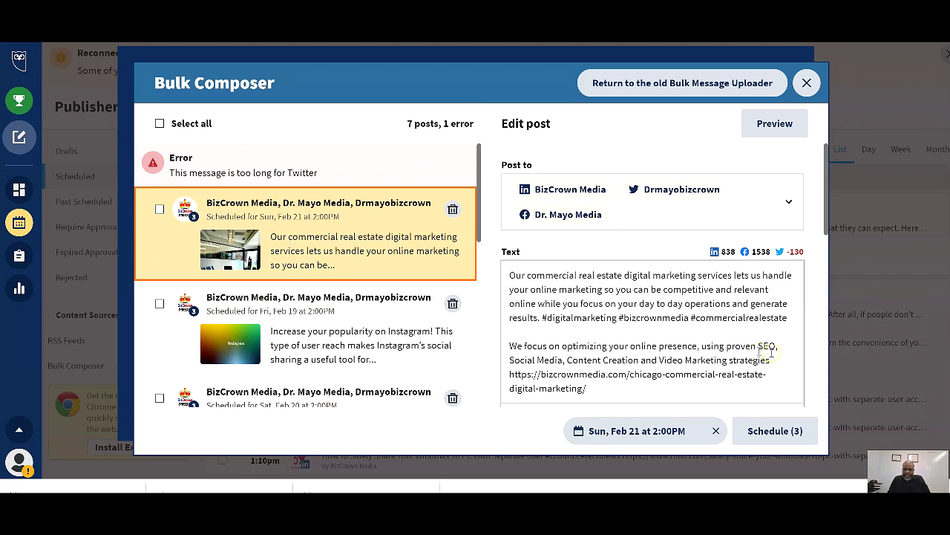
left_click_drag(779, 356, 537, 336)
key("Delete")
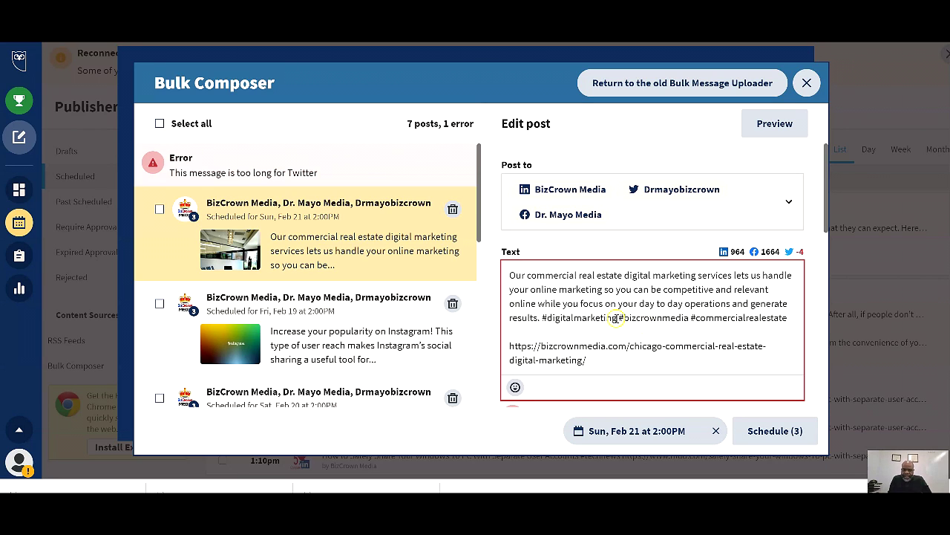
left_click_drag(617, 318, 540, 318)
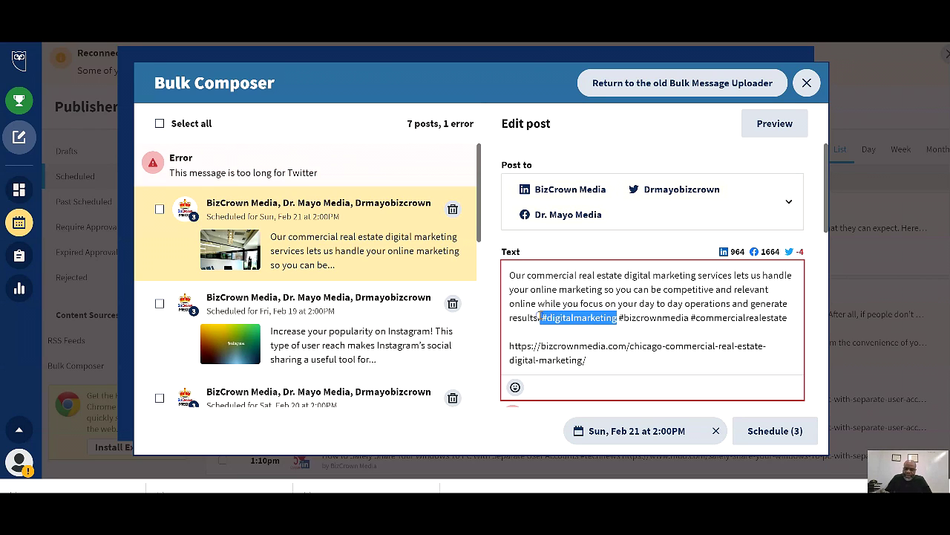
key("Delete")
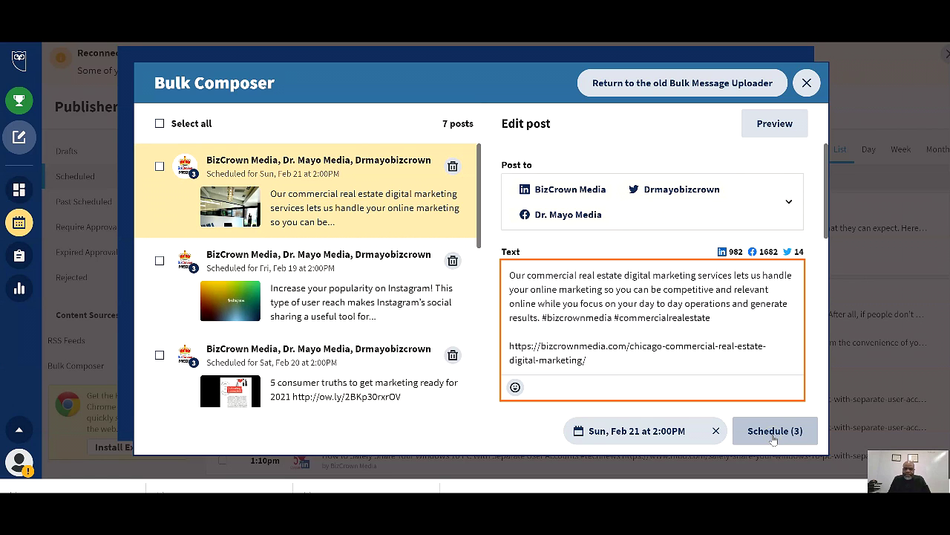
left_click(774, 431)
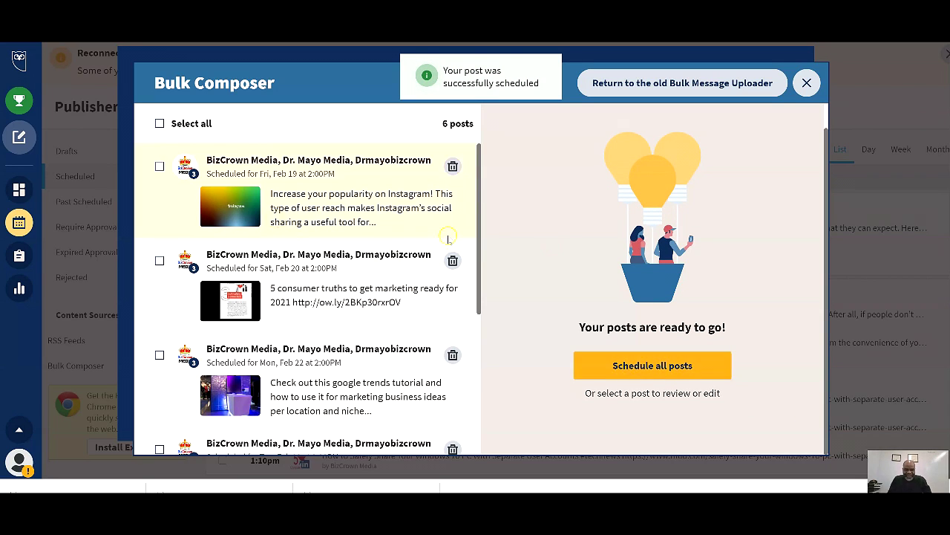
- Open the Feb 20 consumer-truths post in the Edit post panel
left_click(338, 303)
scroll(640, 321, "down", 3)
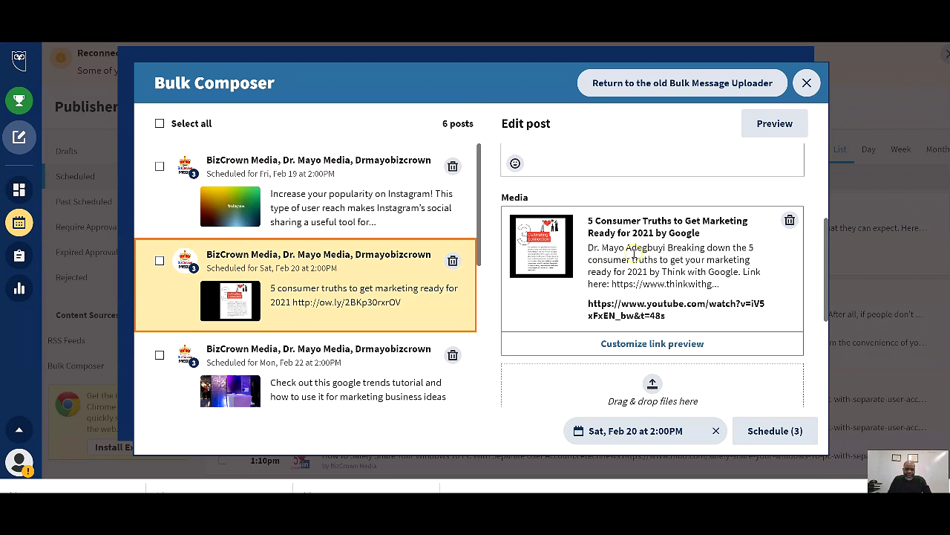
scroll(636, 256, "down", 3)
scroll(653, 260, "up", 1)
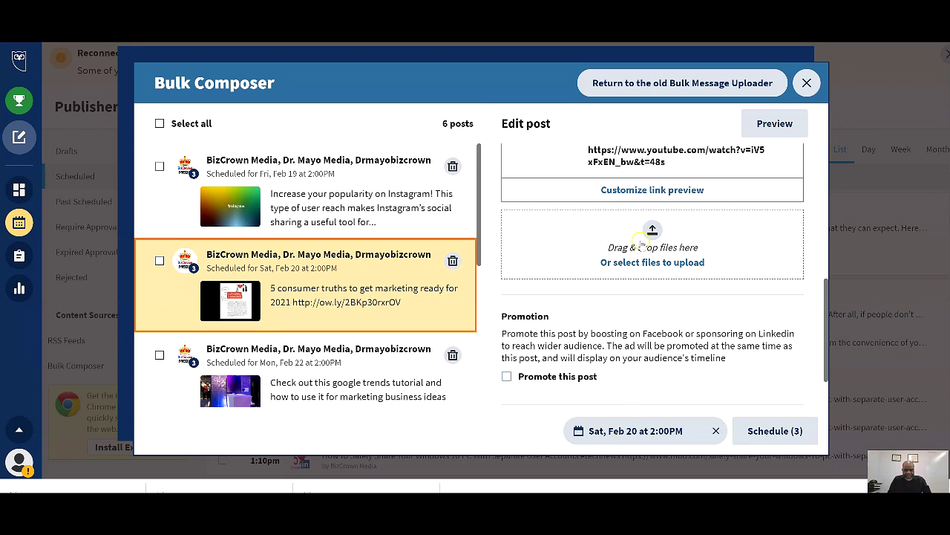
scroll(319, 282, "down", 5)
scroll(326, 286, "down", 2)
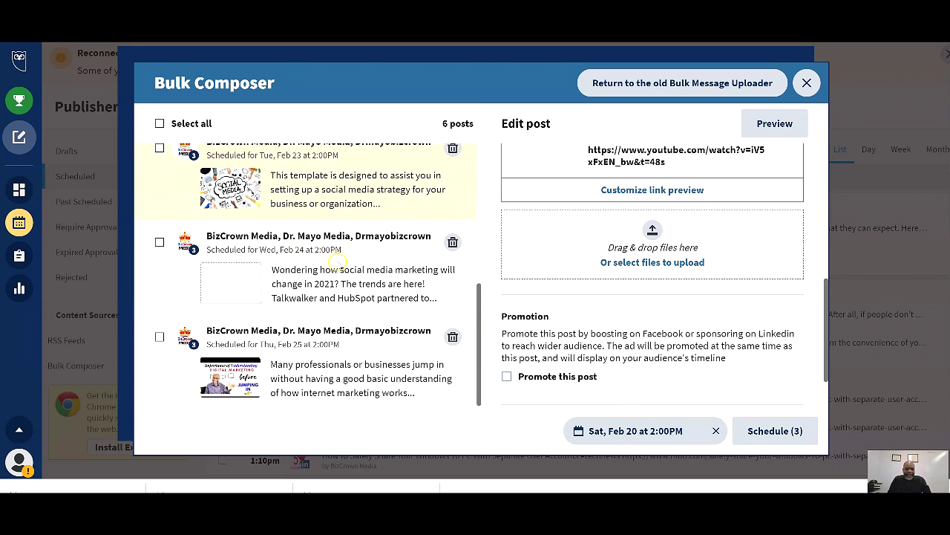